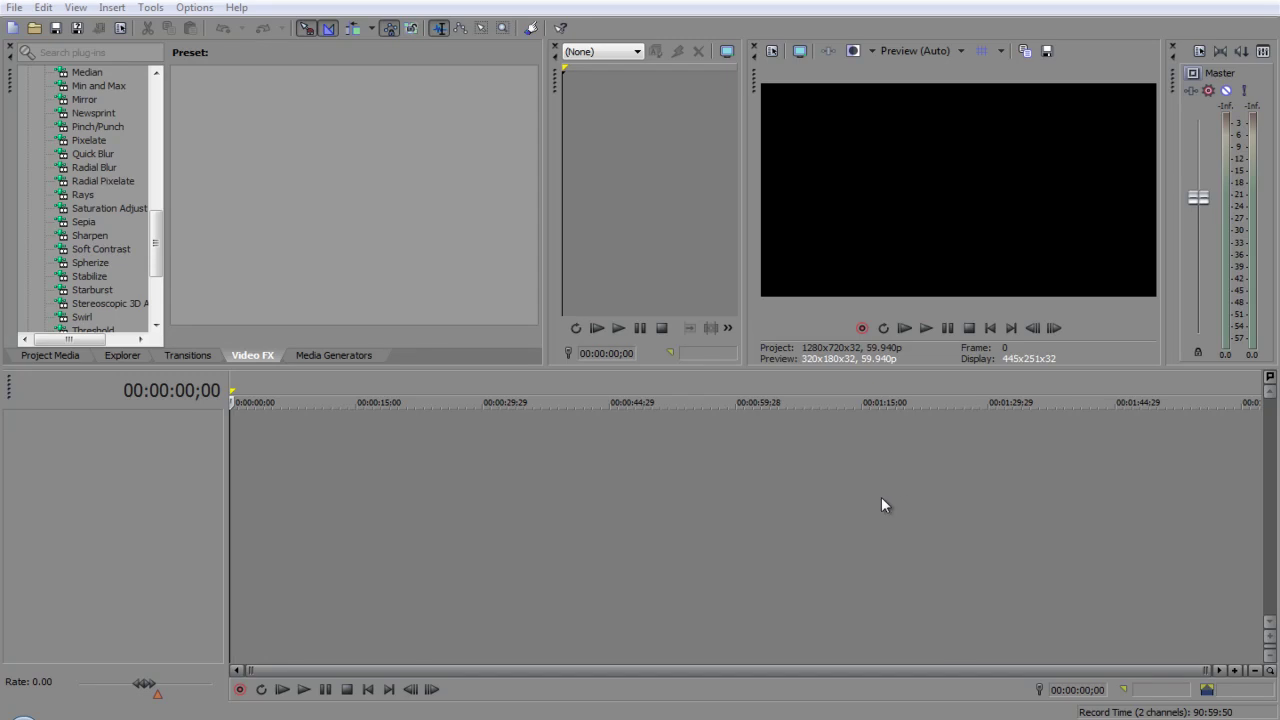
left_click(892, 504)
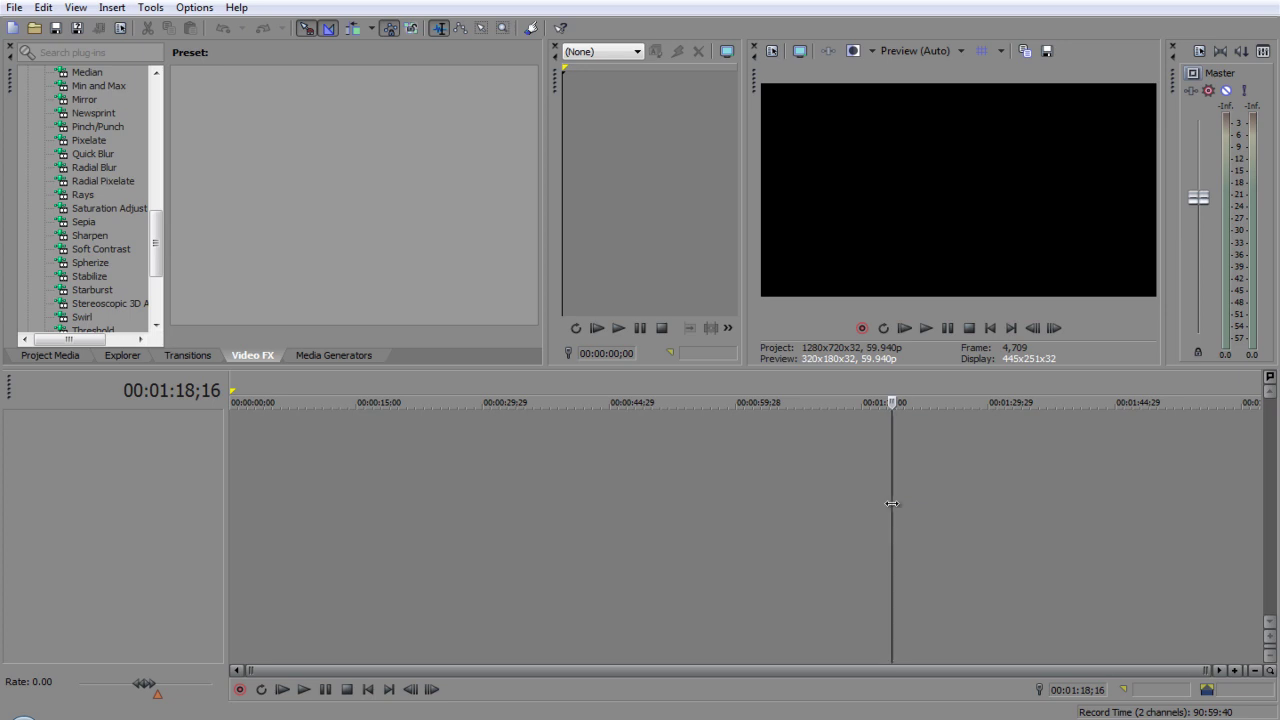
key("Home")
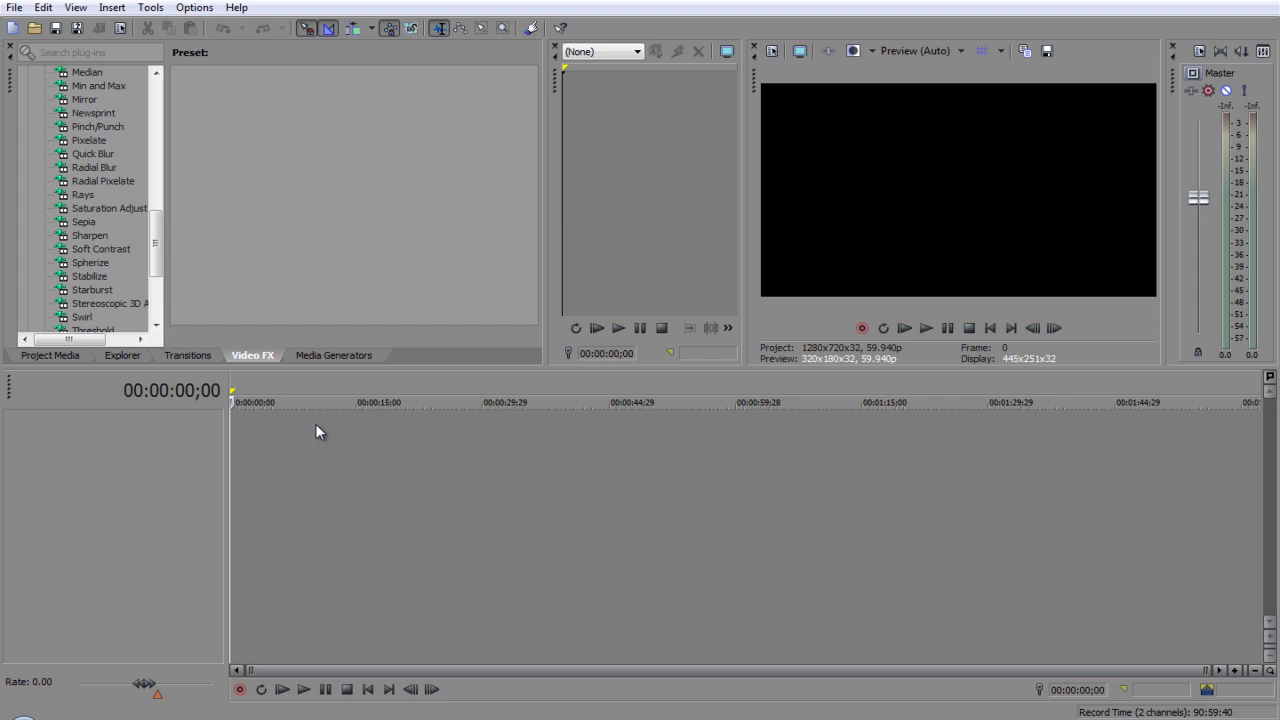
left_click(20, 7)
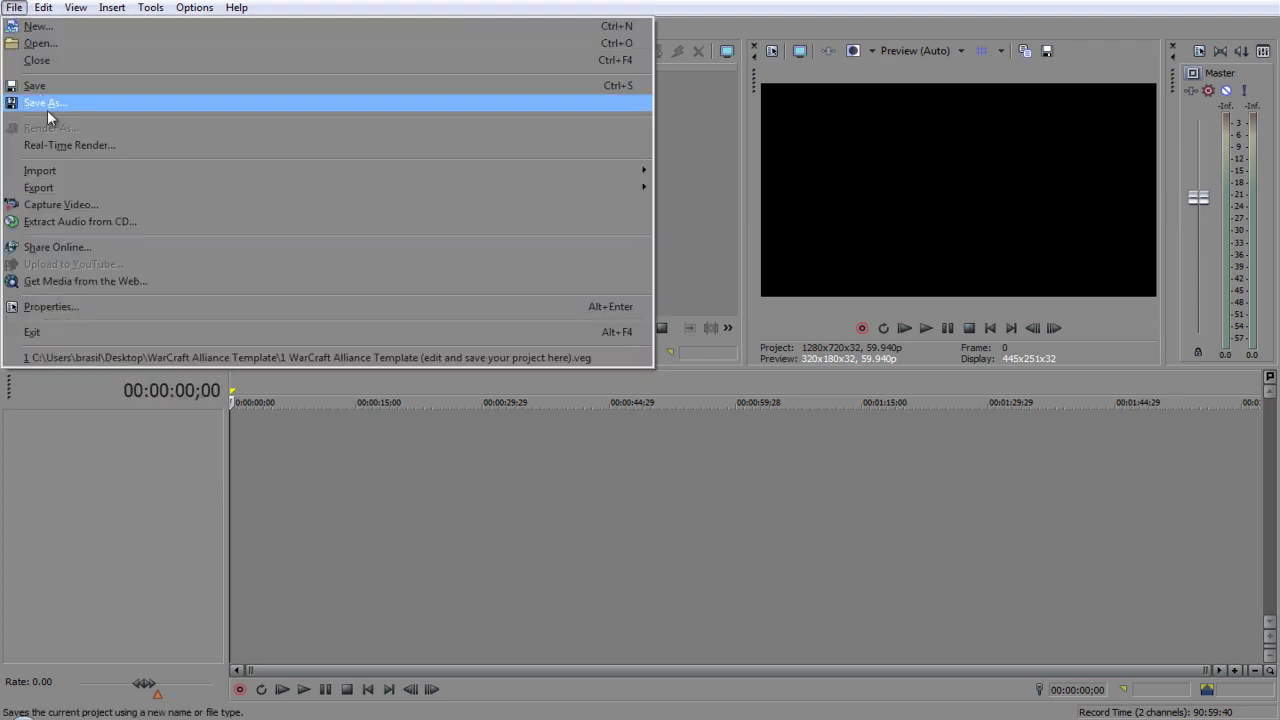
mouse_move(45, 172)
left_click(666, 172)
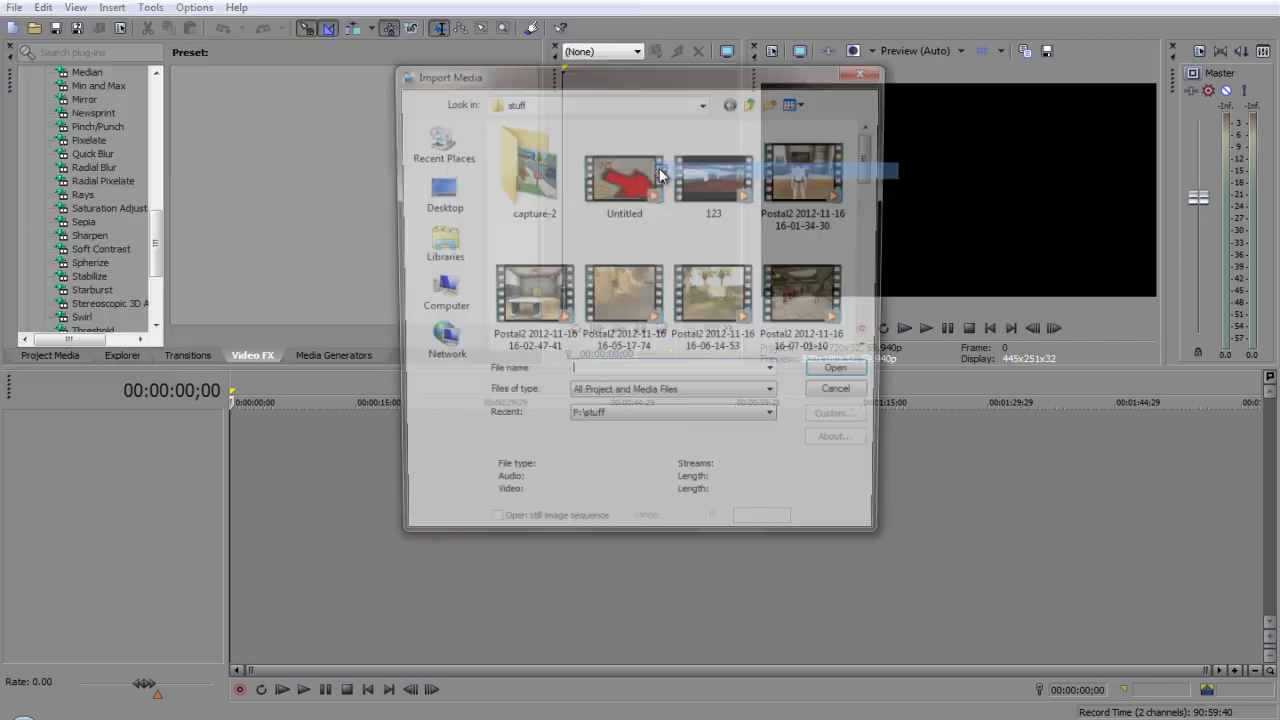
left_click_drag(873, 160, 872, 205)
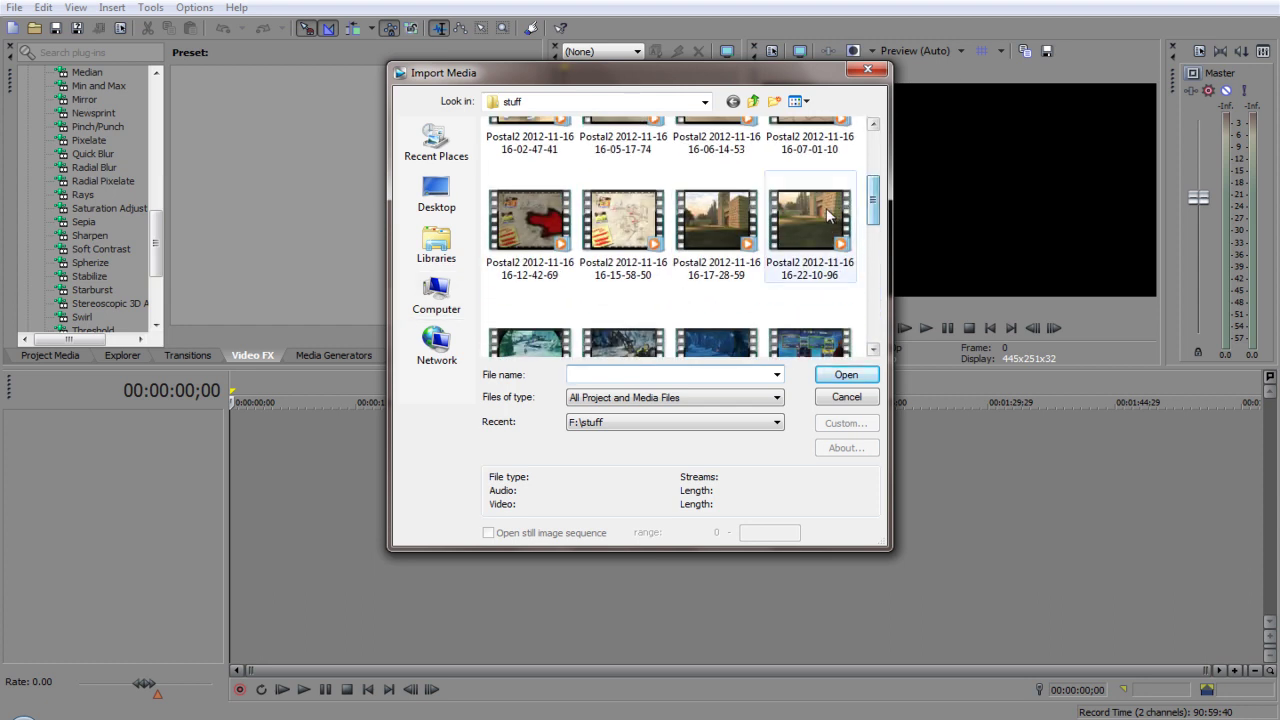
double_click(820, 215)
left_click_drag(270, 115, 237, 462)
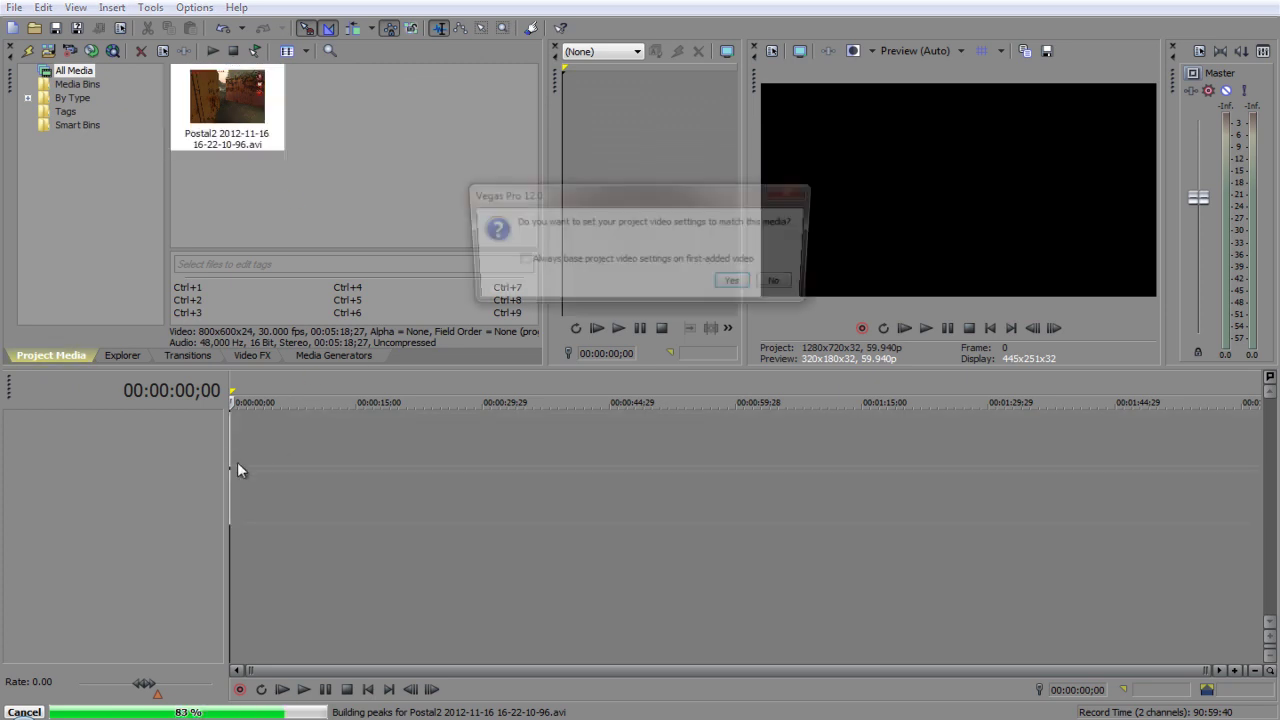
Decline matching the media settings, keeping the 1280x720 project settings.
left_click(778, 288)
scroll(612, 589, "down", 2)
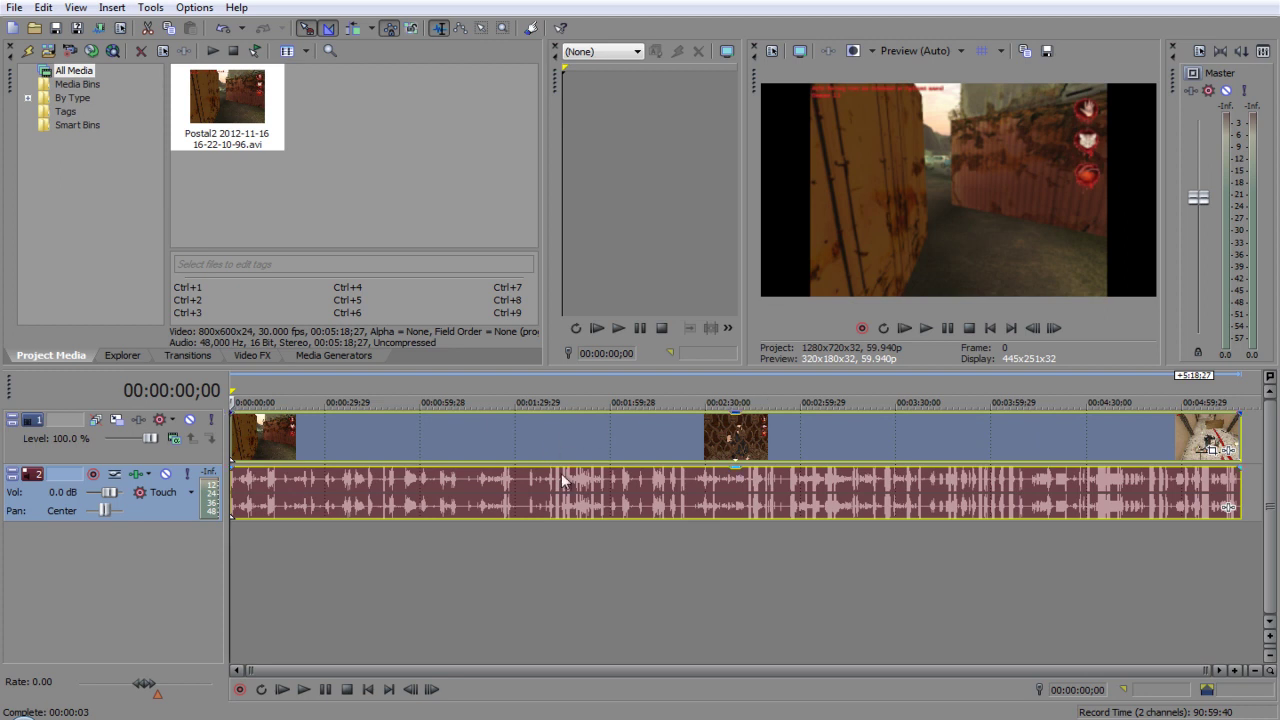
right_click(638, 434)
left_click(544, 578)
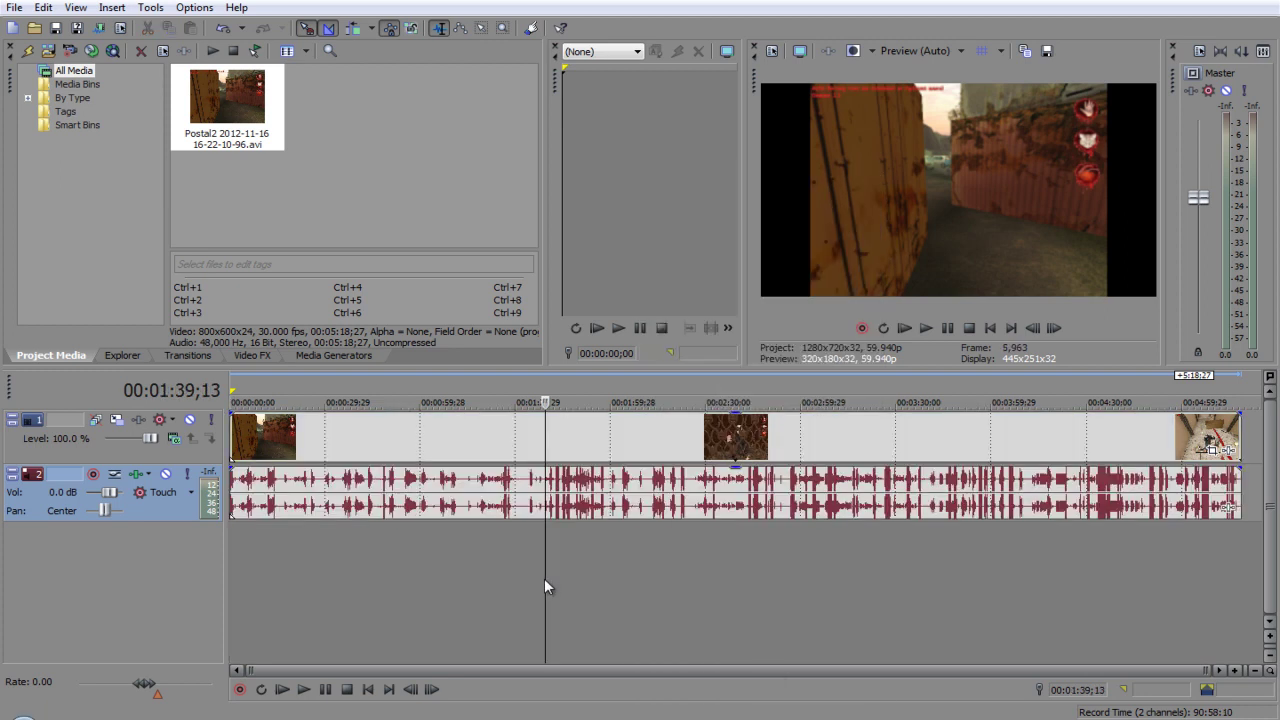
Set the clip's event properties to Disable resample with Maintain aspect ratio off, then scrub to check.
right_click(620, 429)
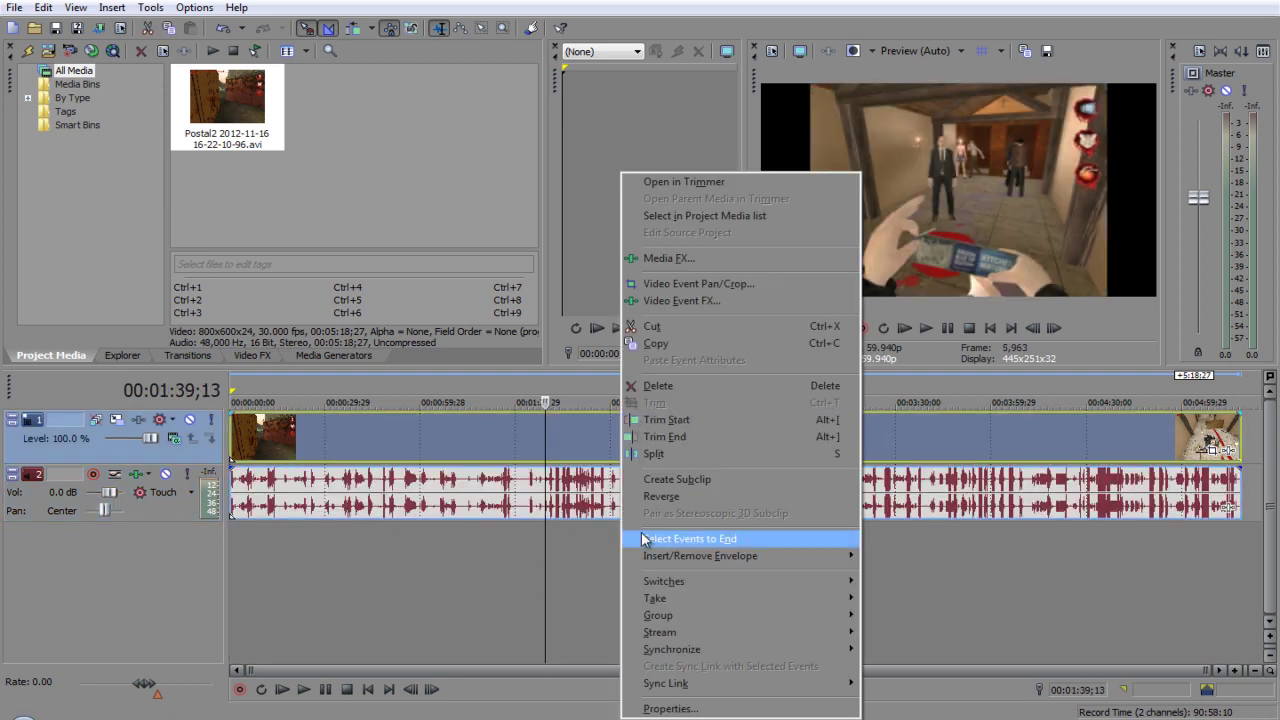
left_click(665, 708)
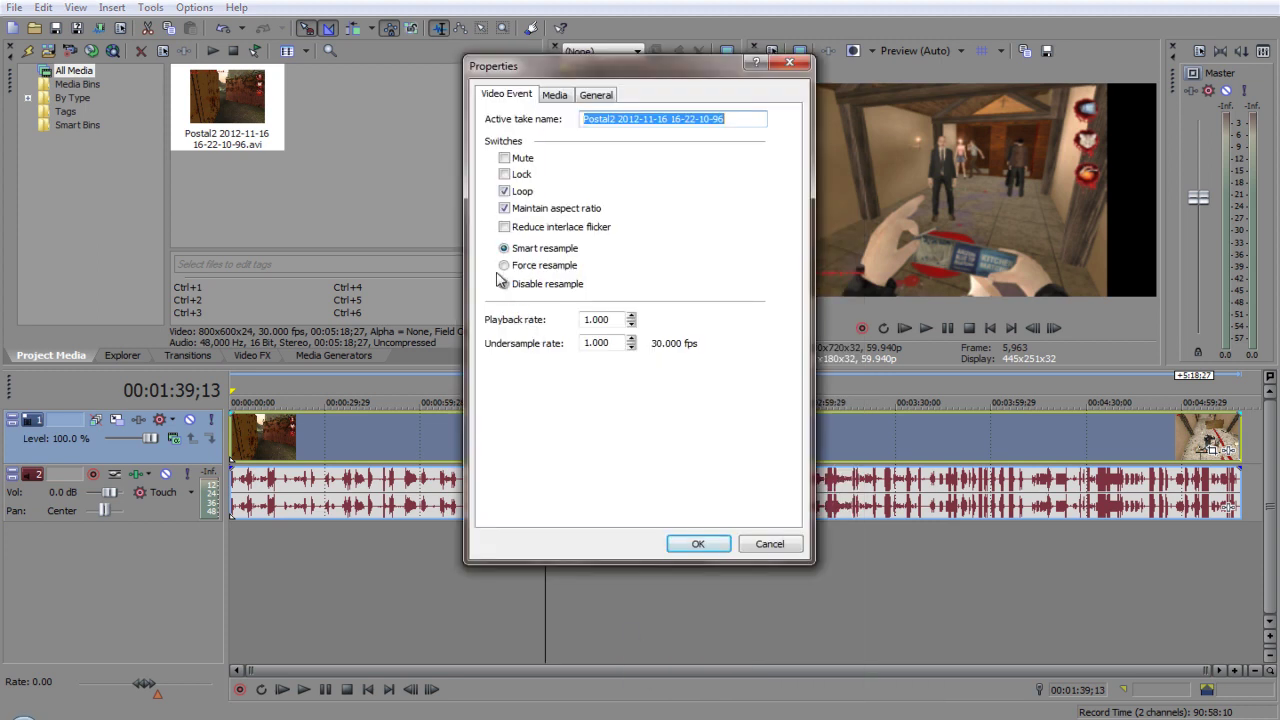
left_click(504, 285)
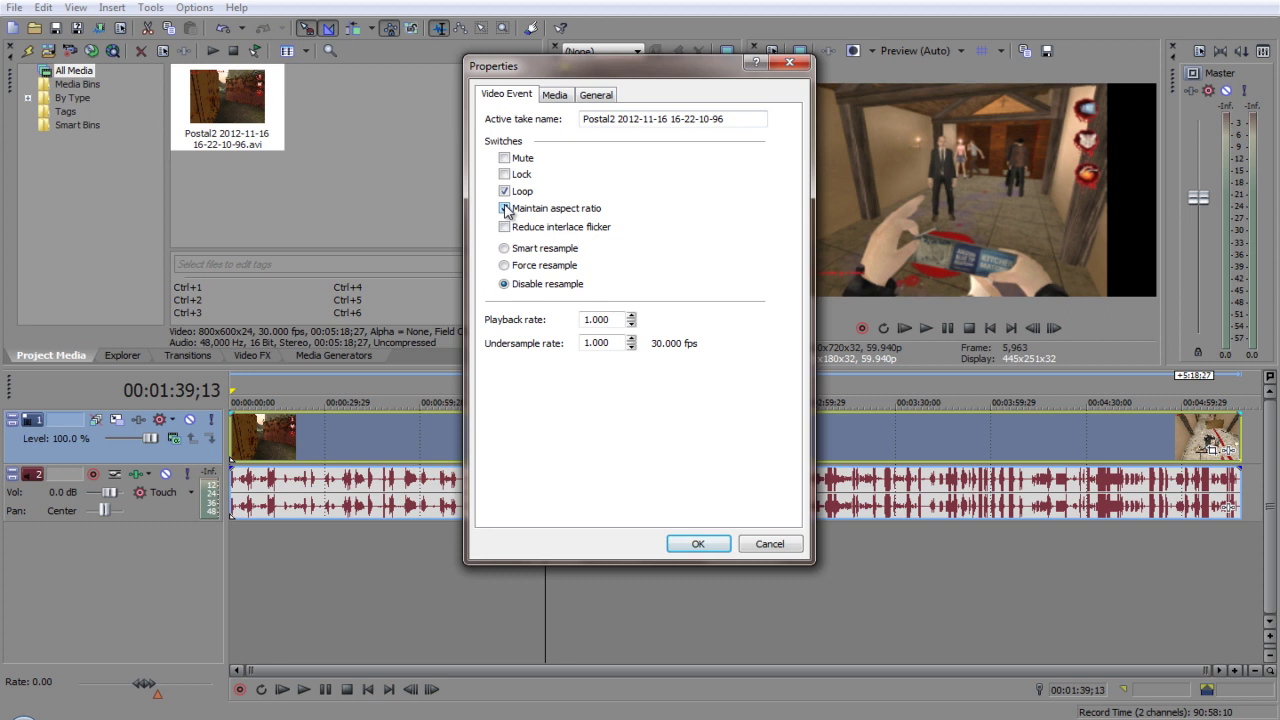
left_click(694, 545)
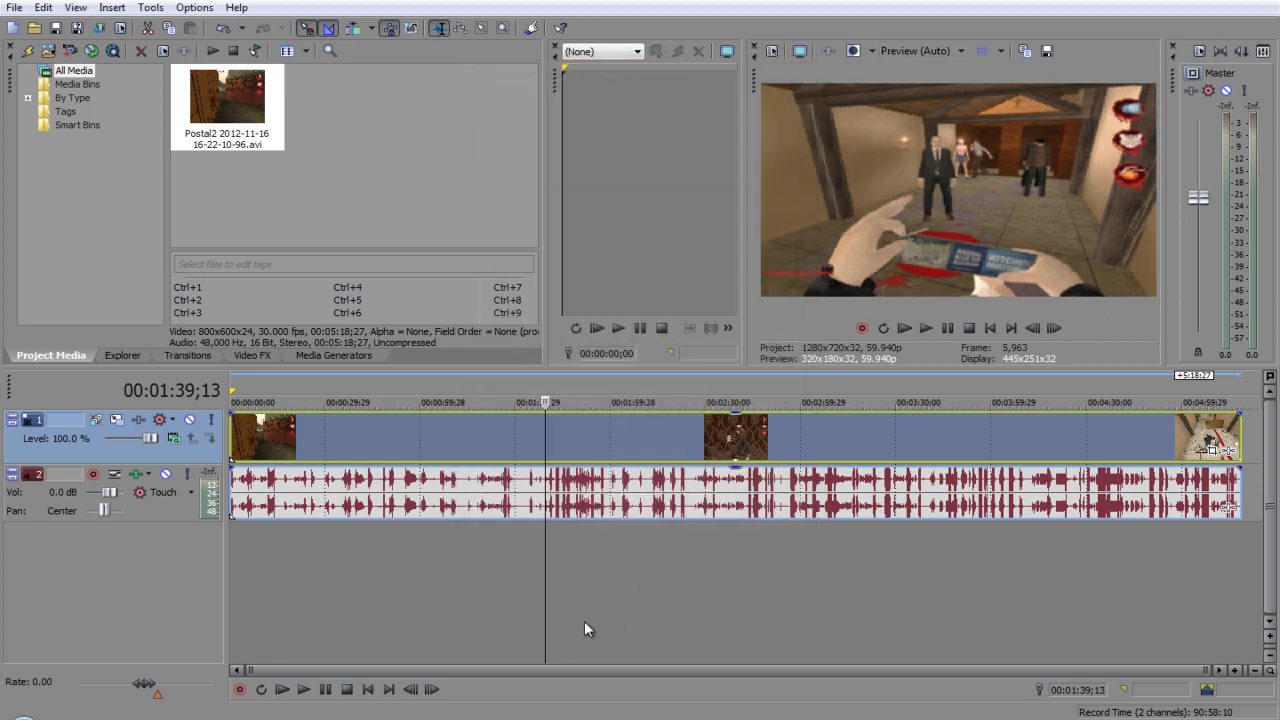
left_click_drag(546, 627, 231, 605)
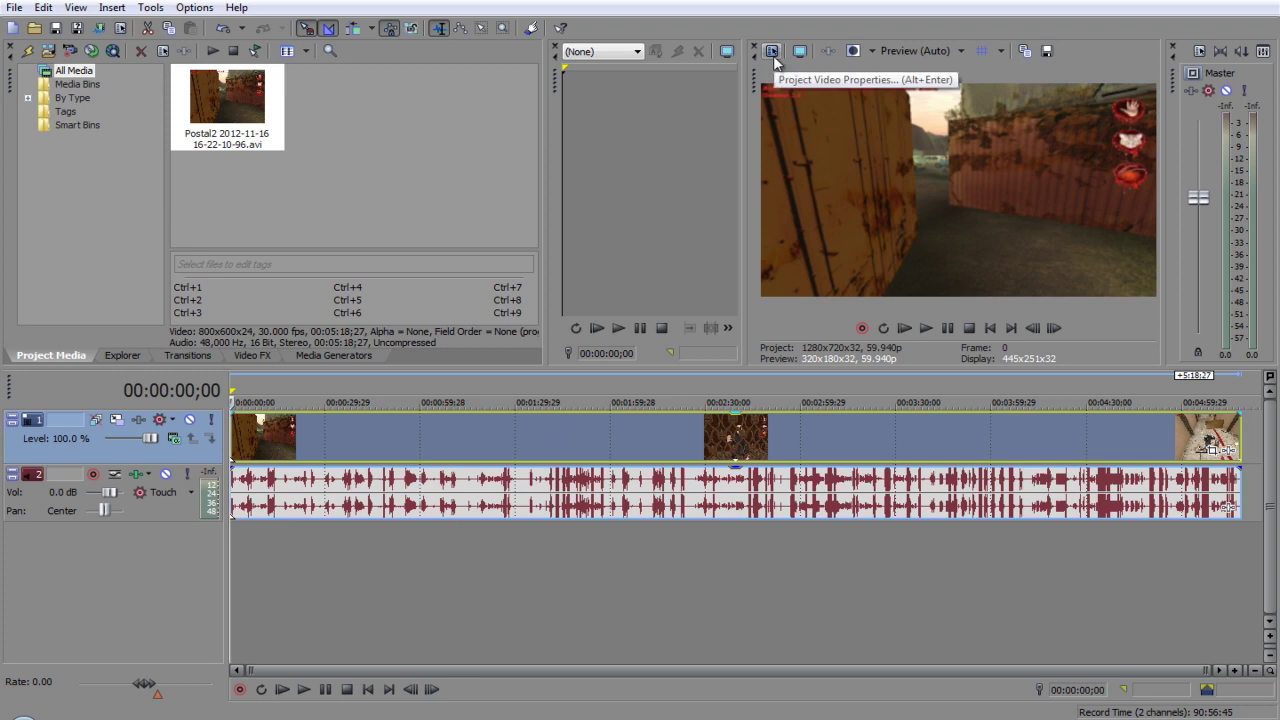
left_click(773, 55)
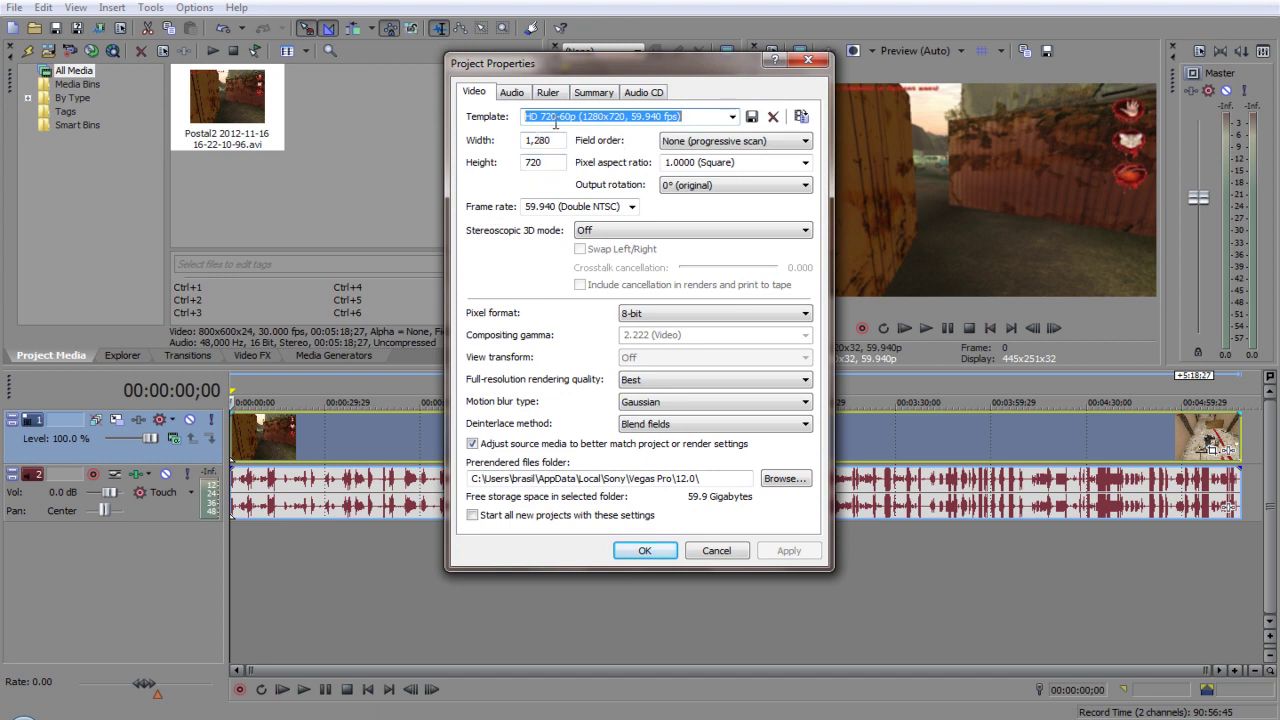
left_click(732, 116)
left_click(600, 366)
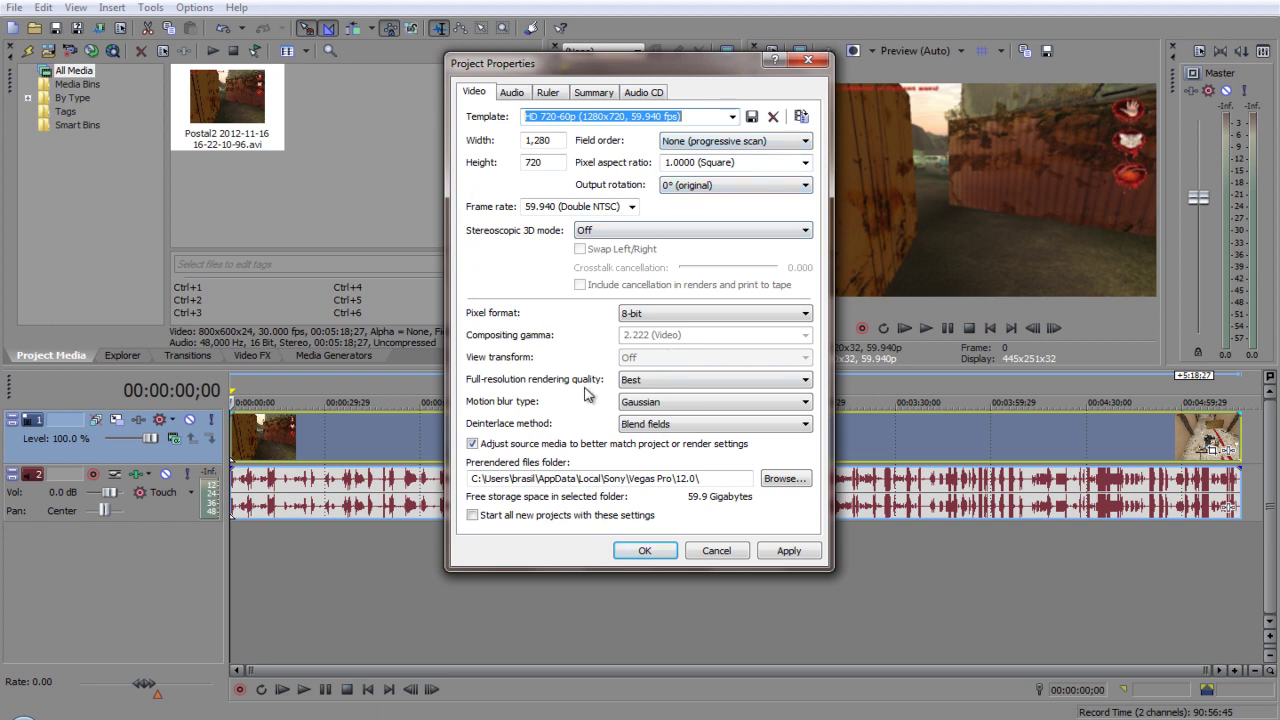
left_click(671, 392)
left_click(674, 391)
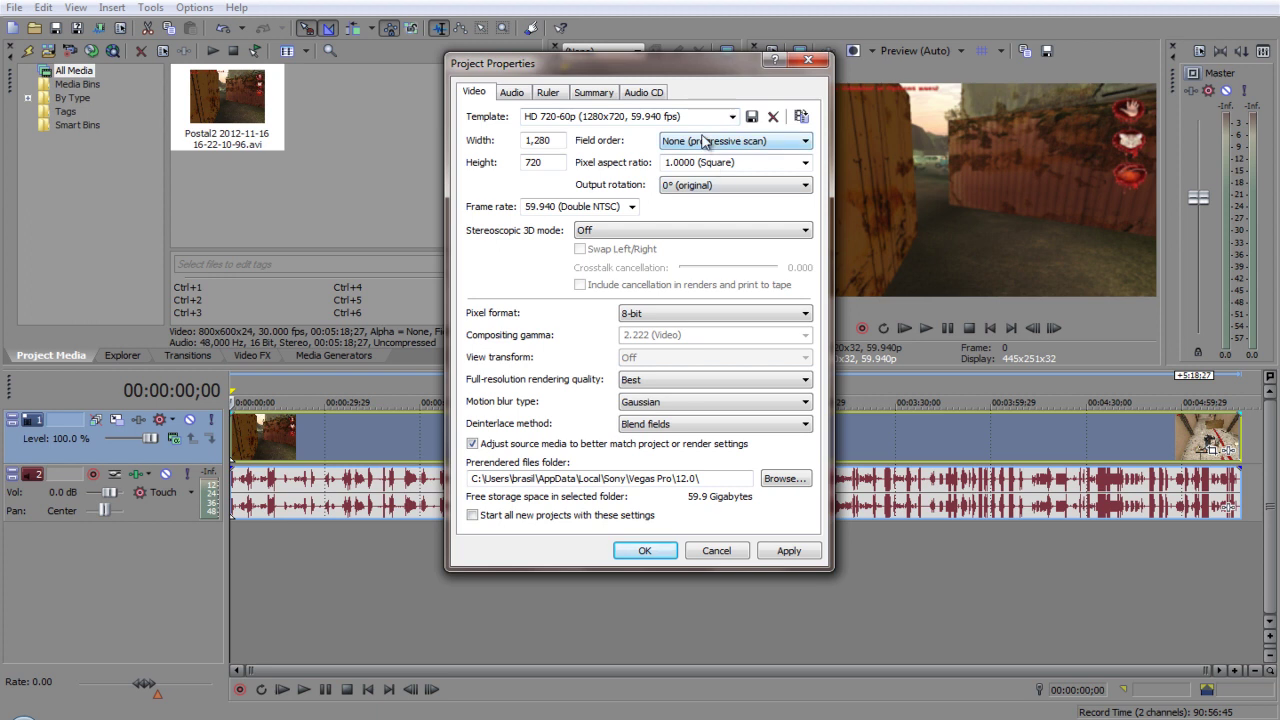
left_click(511, 94)
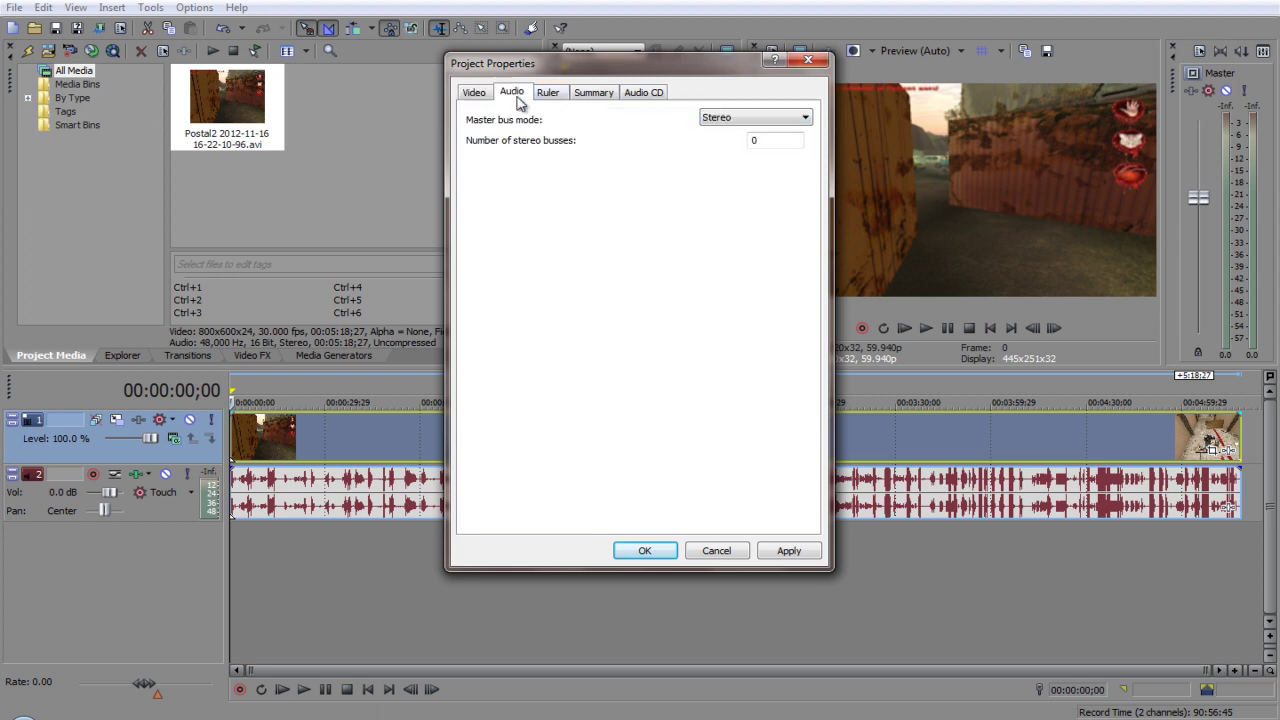
left_click(811, 60)
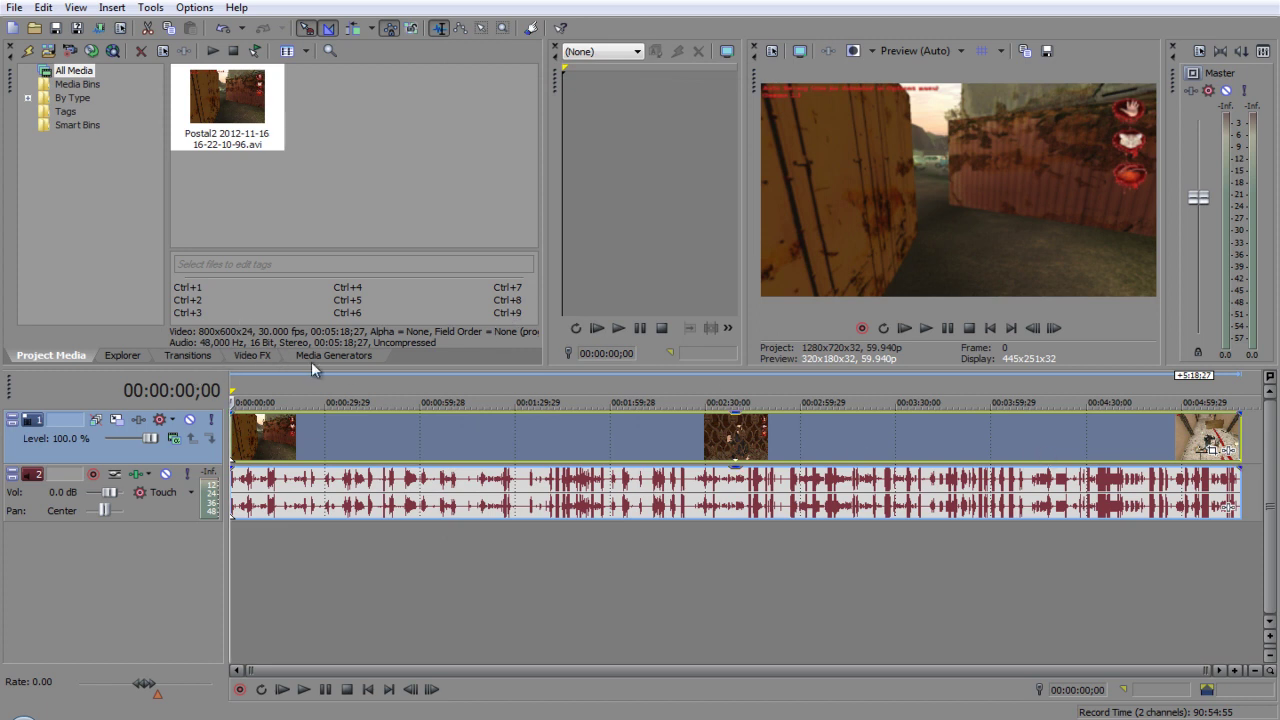
Add Sony Saturation Adjust from Video FX to the Postal2 clip using the BOSS preset.
left_click(254, 357)
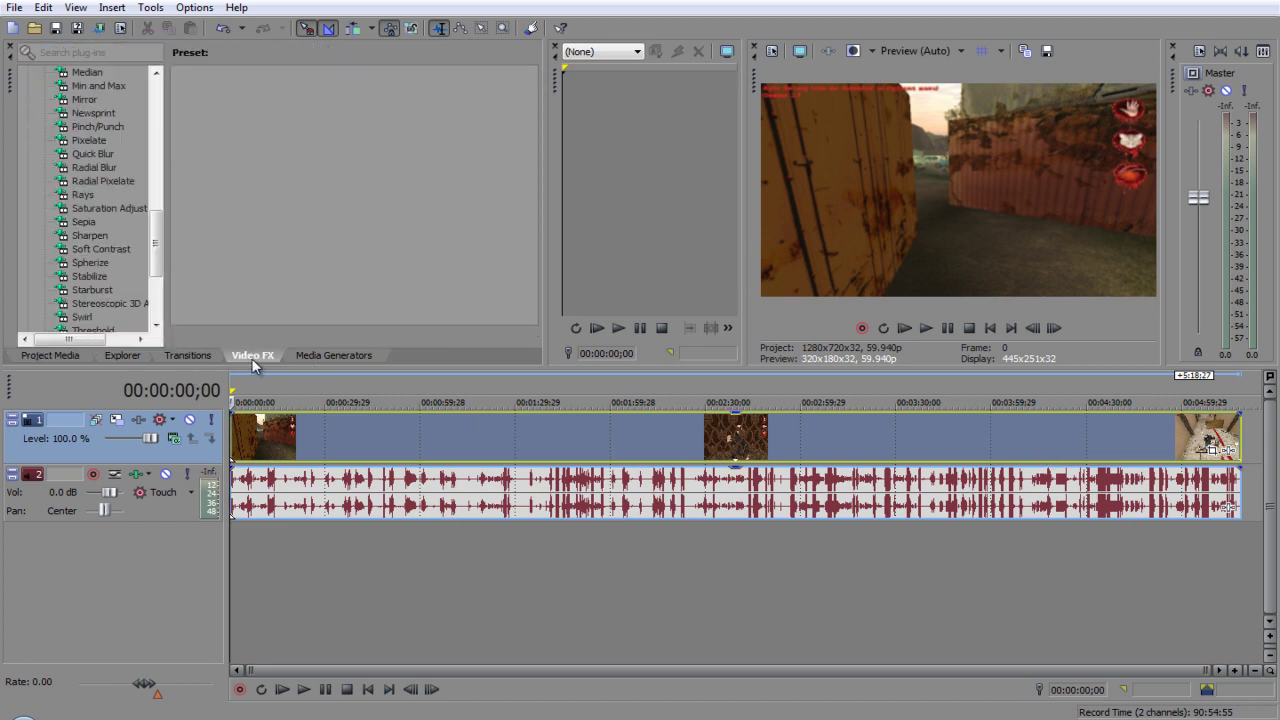
left_click(129, 212)
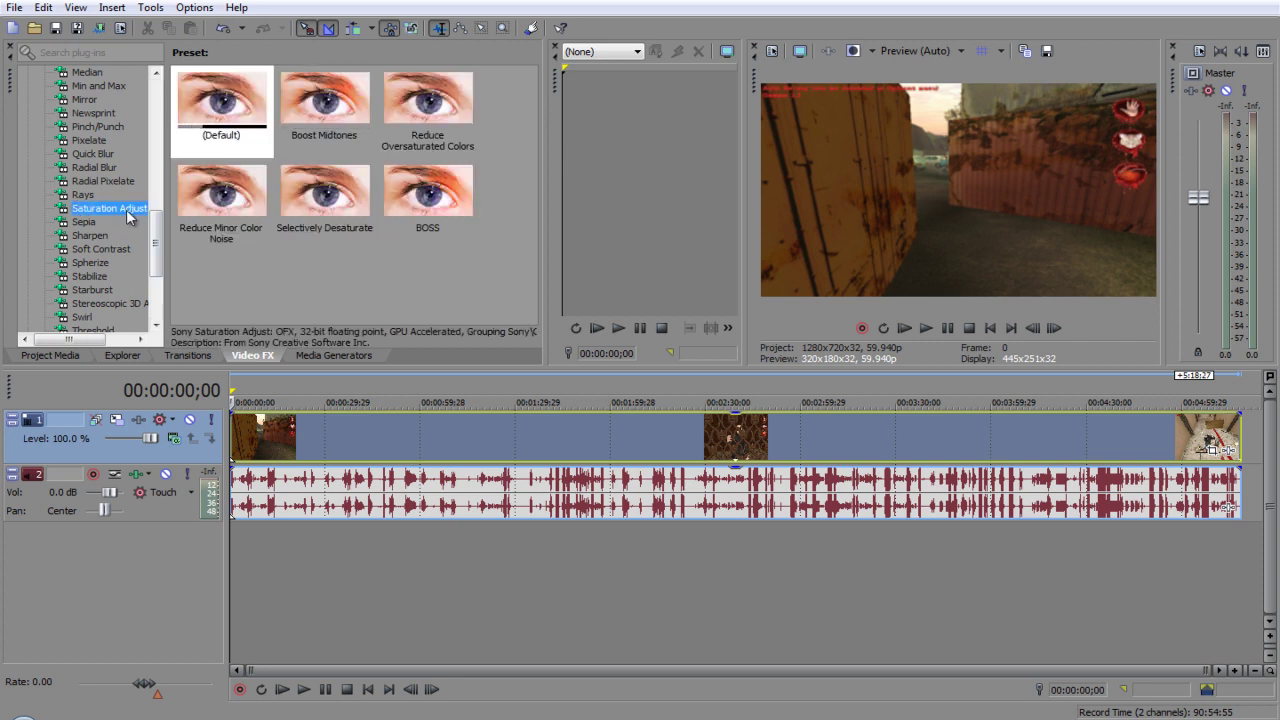
left_click_drag(129, 215, 776, 456)
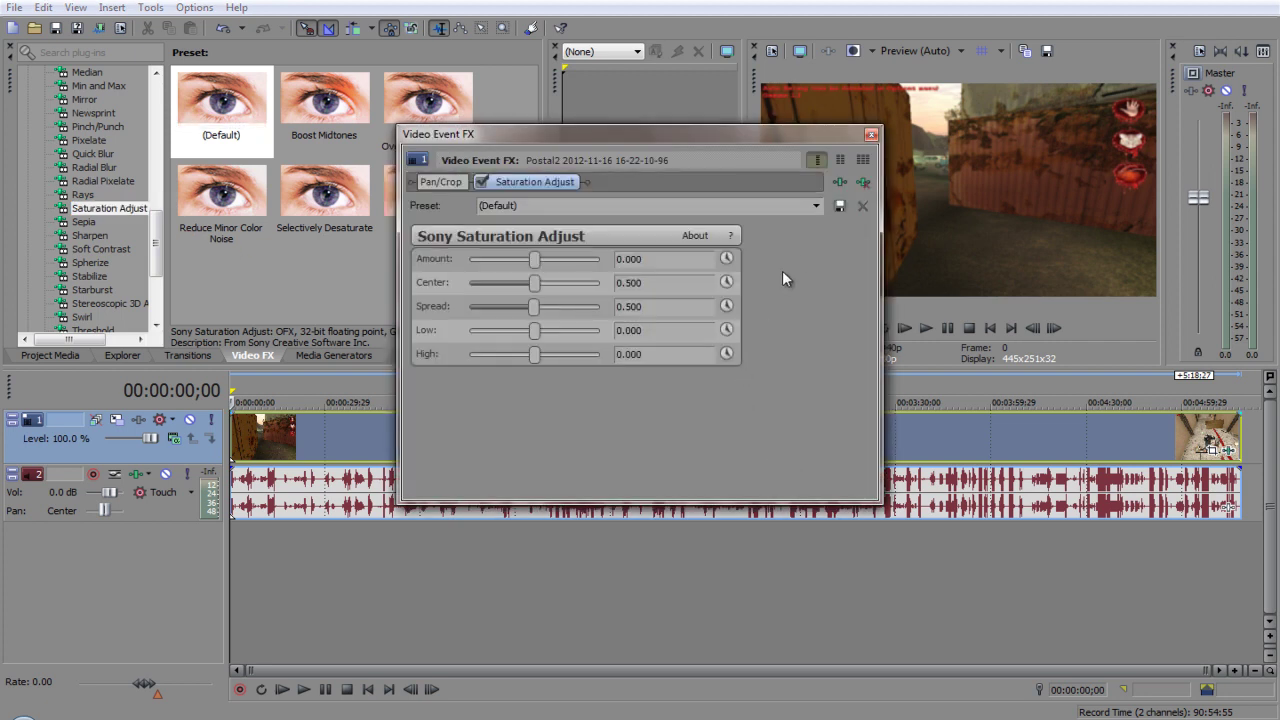
left_click(816, 205)
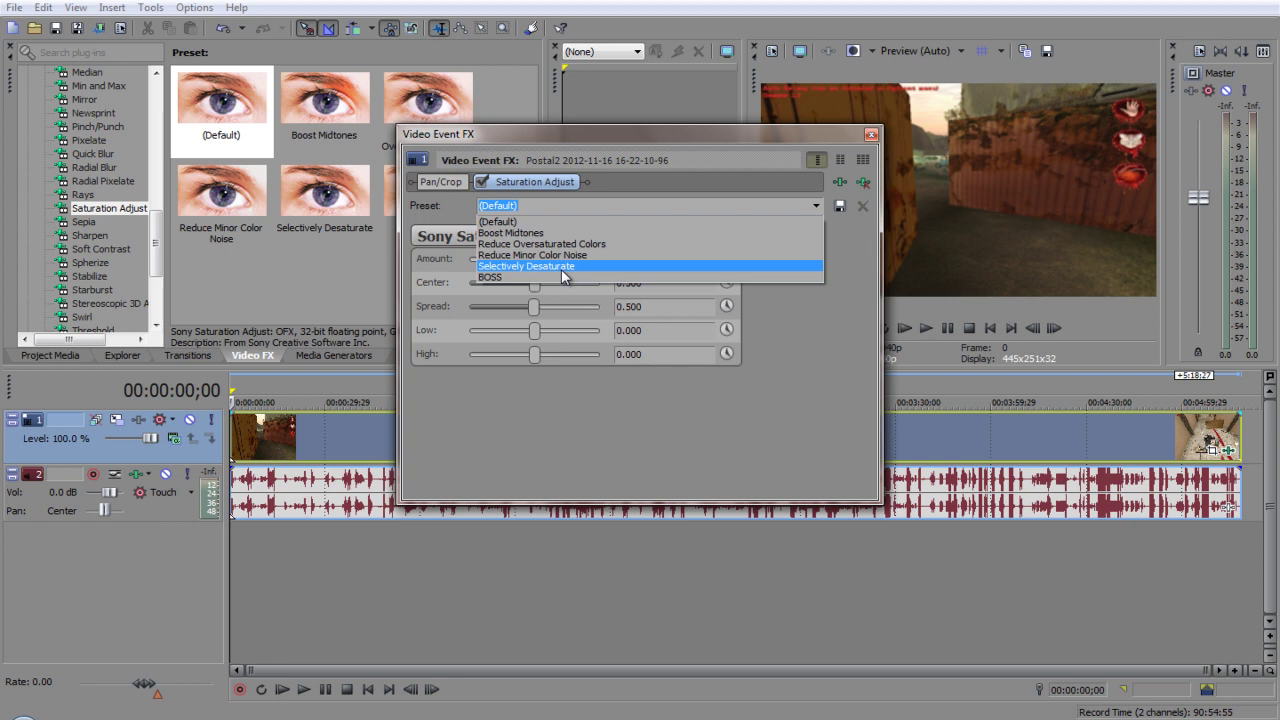
key("Escape")
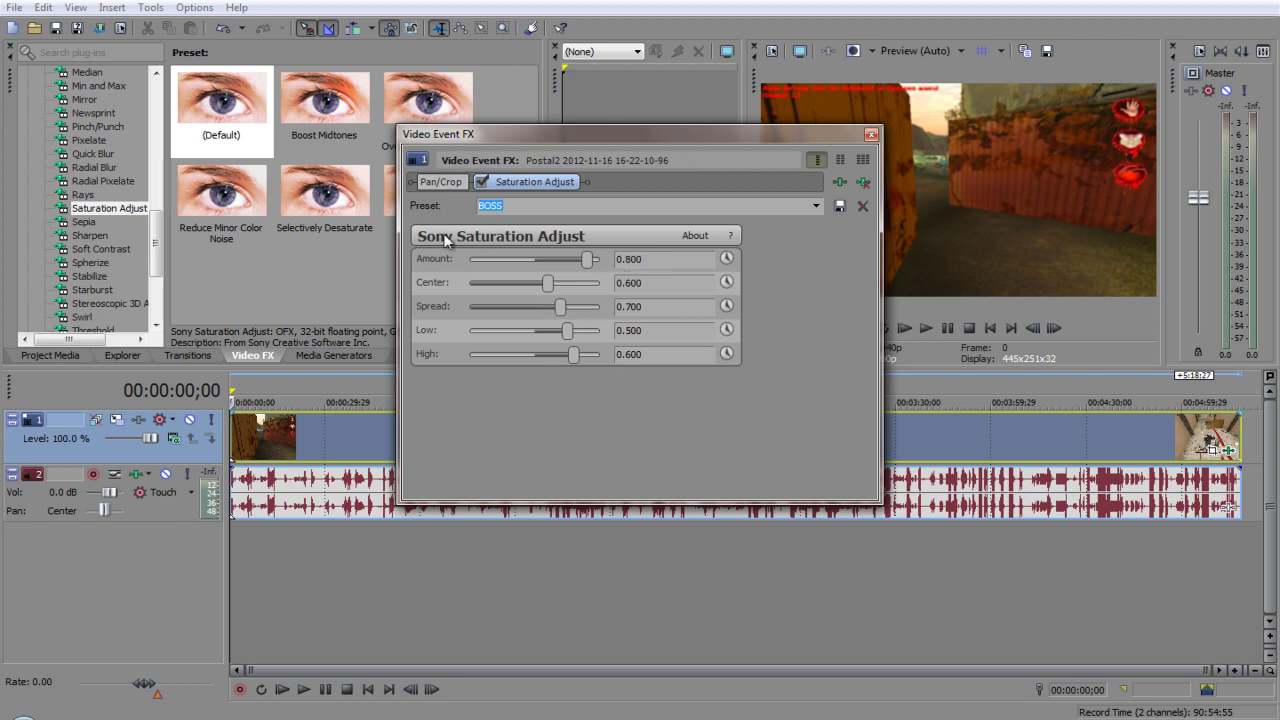
left_click(871, 134)
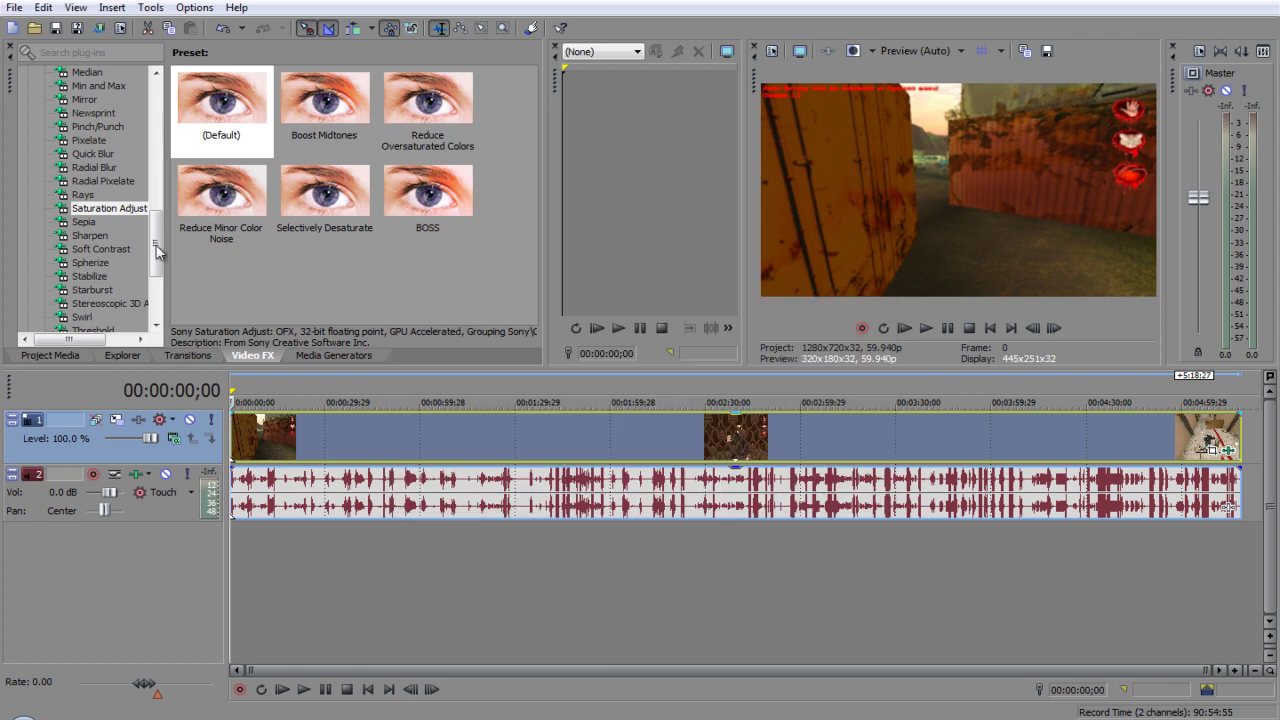
Add Sharpen to the Postal2 clip using the BOOS1 preset (amount 0.100).
left_click(92, 238)
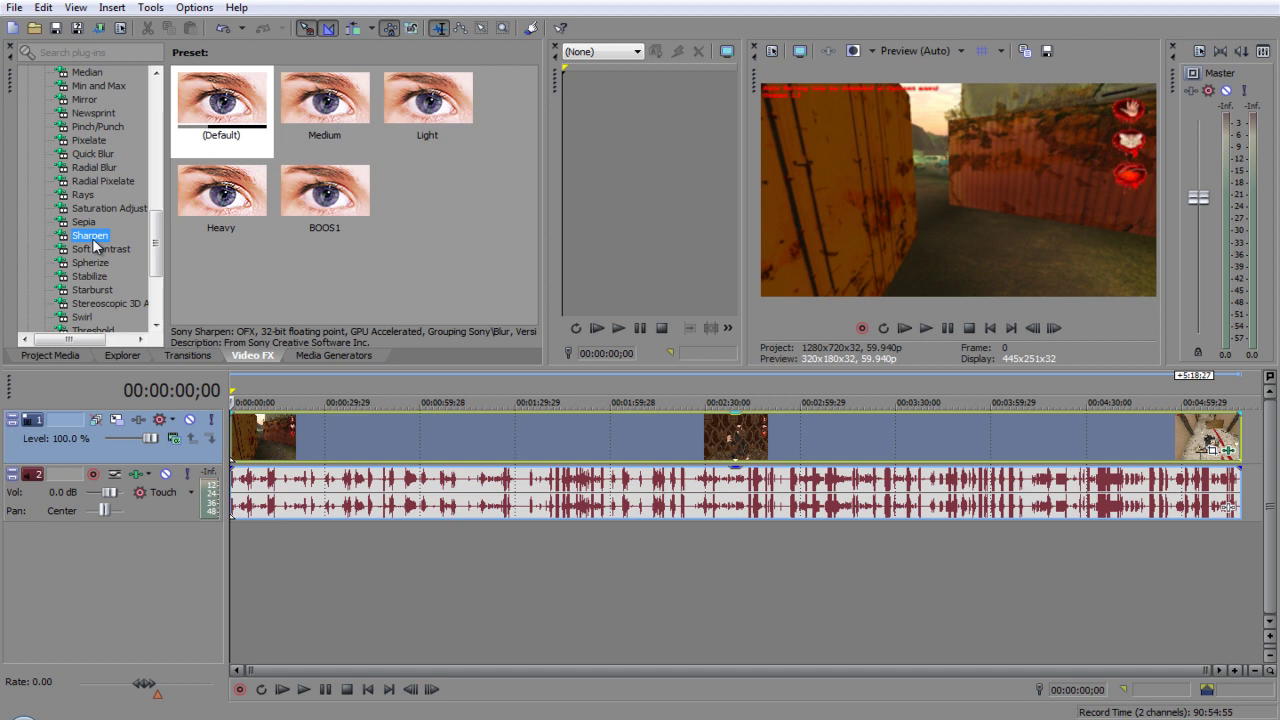
left_click_drag(93, 241, 122, 248)
left_click_drag(409, 403, 412, 425)
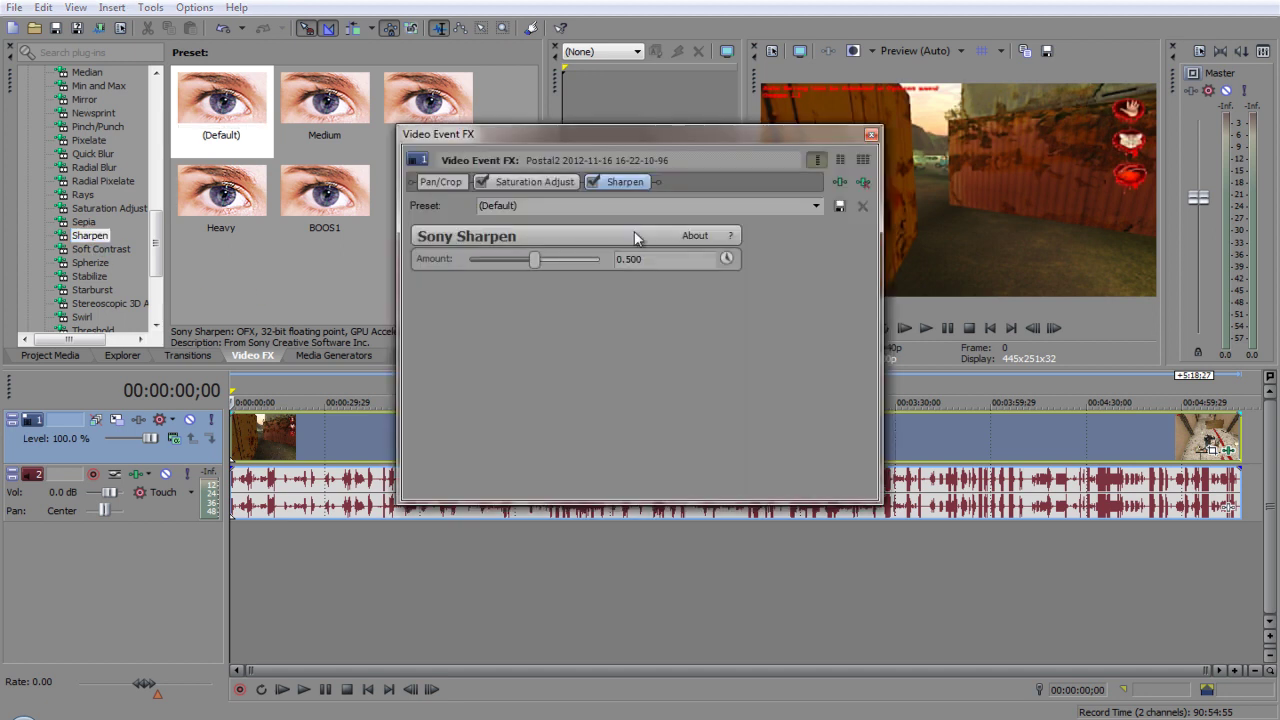
left_click(813, 206)
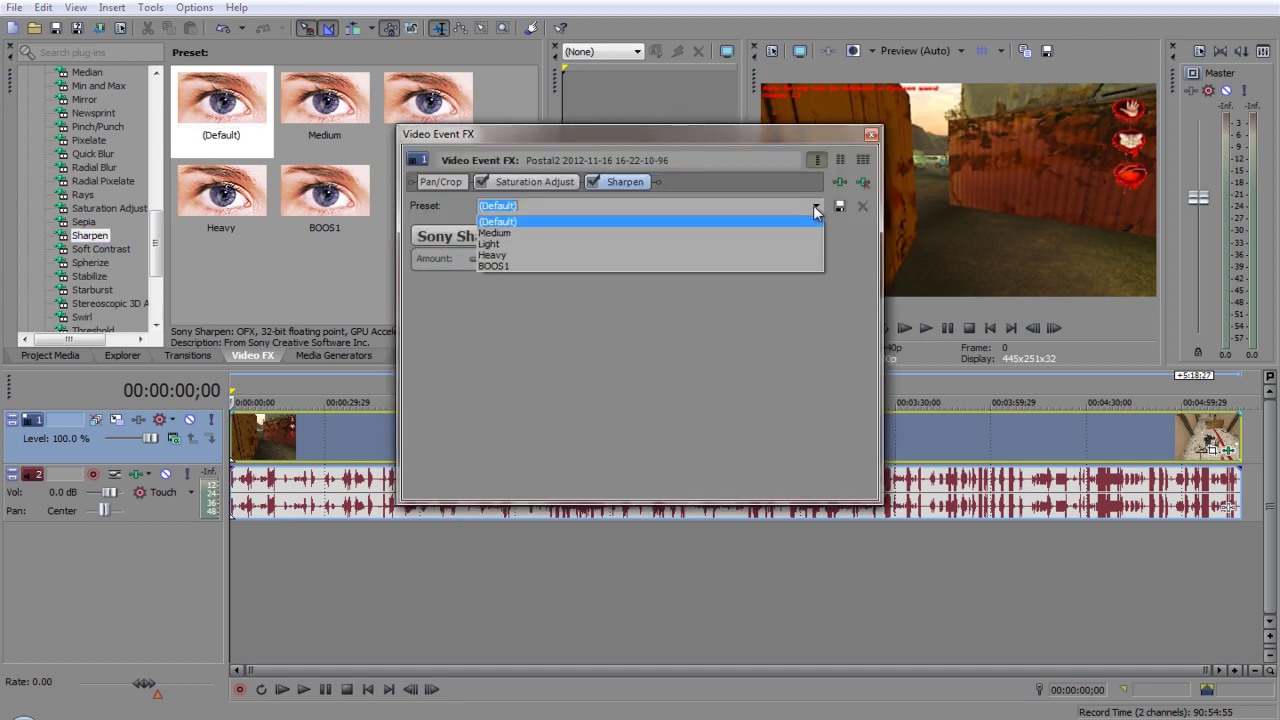
left_click(524, 269)
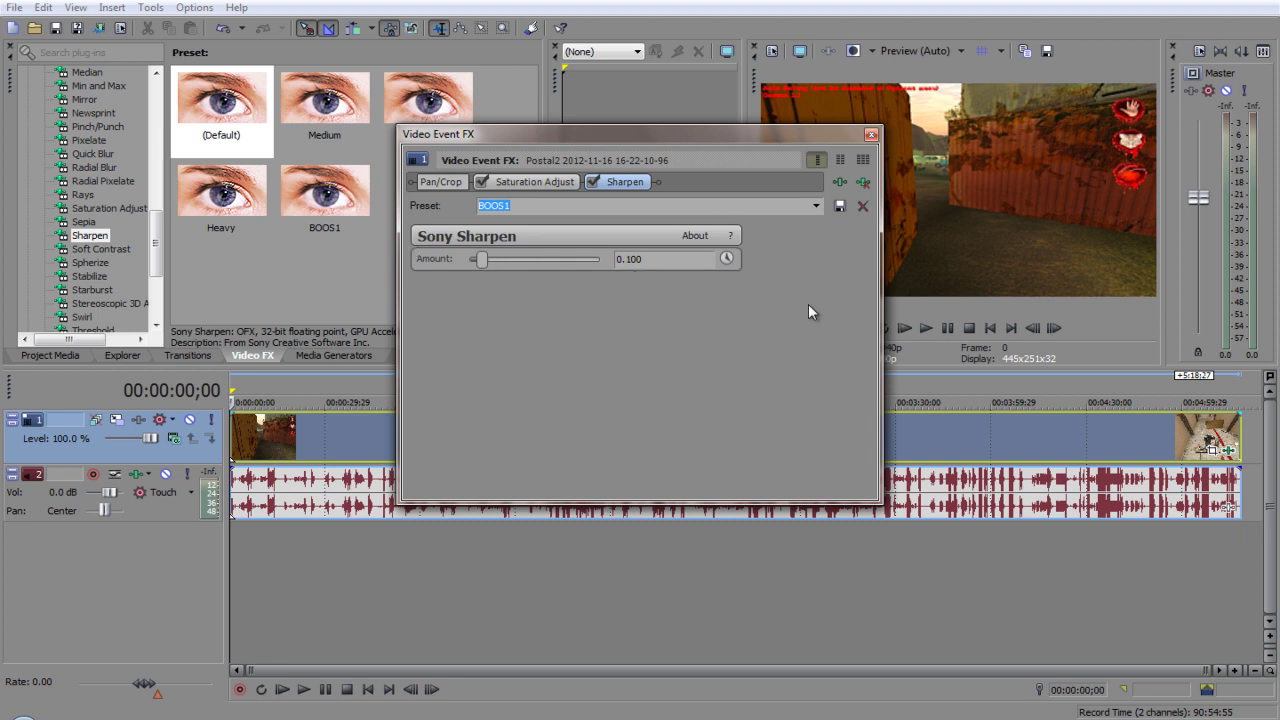
left_click(870, 135)
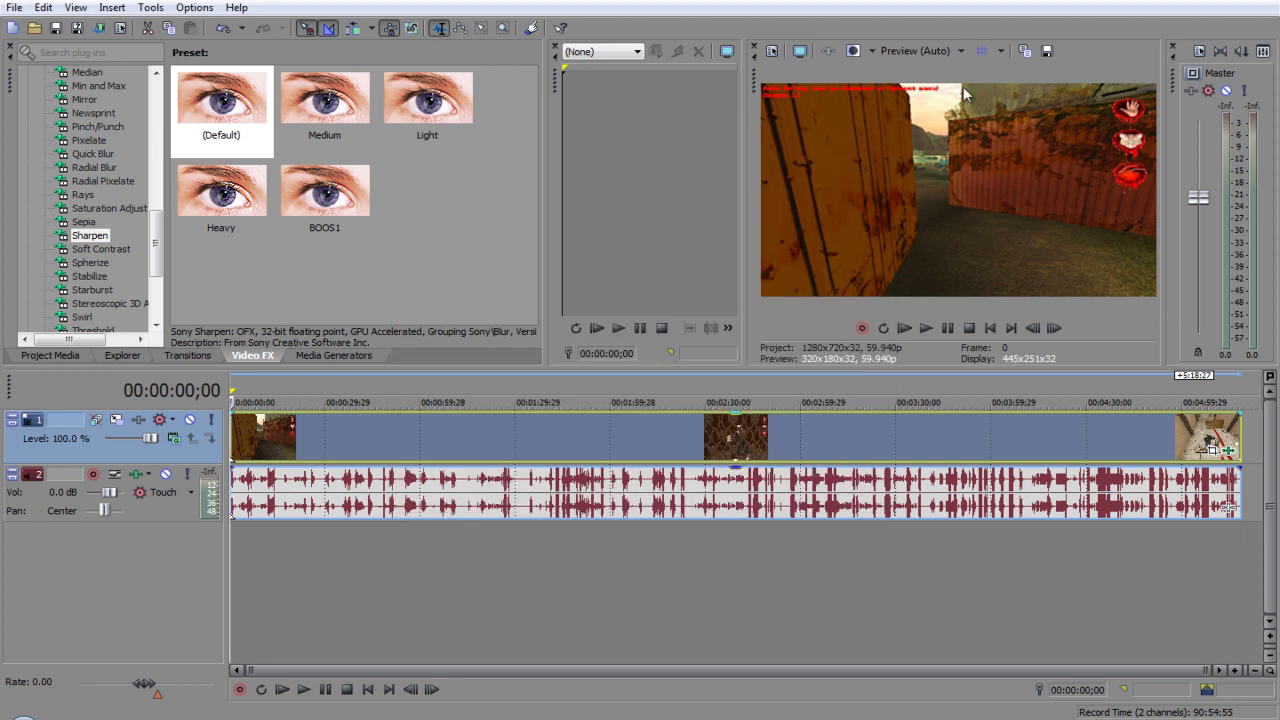
Play and then stop the project to preview the Saturation and Sharpen effects.
left_click(926, 328)
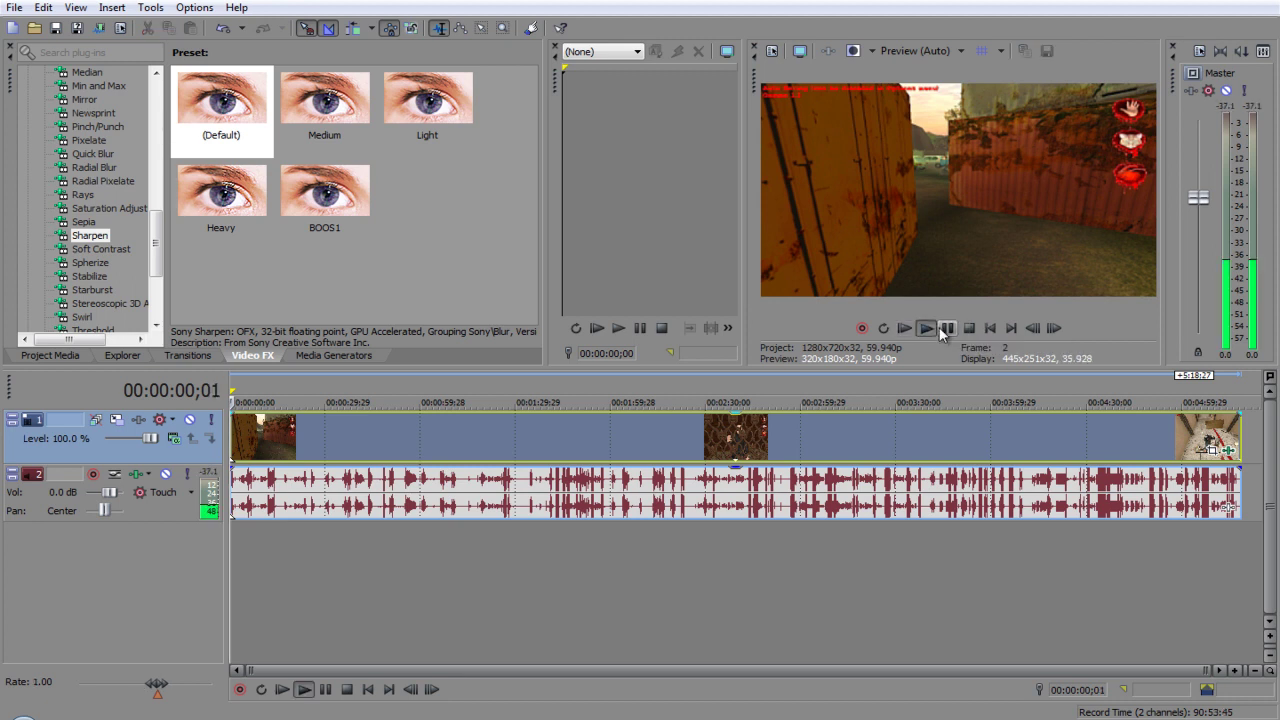
left_click(951, 329)
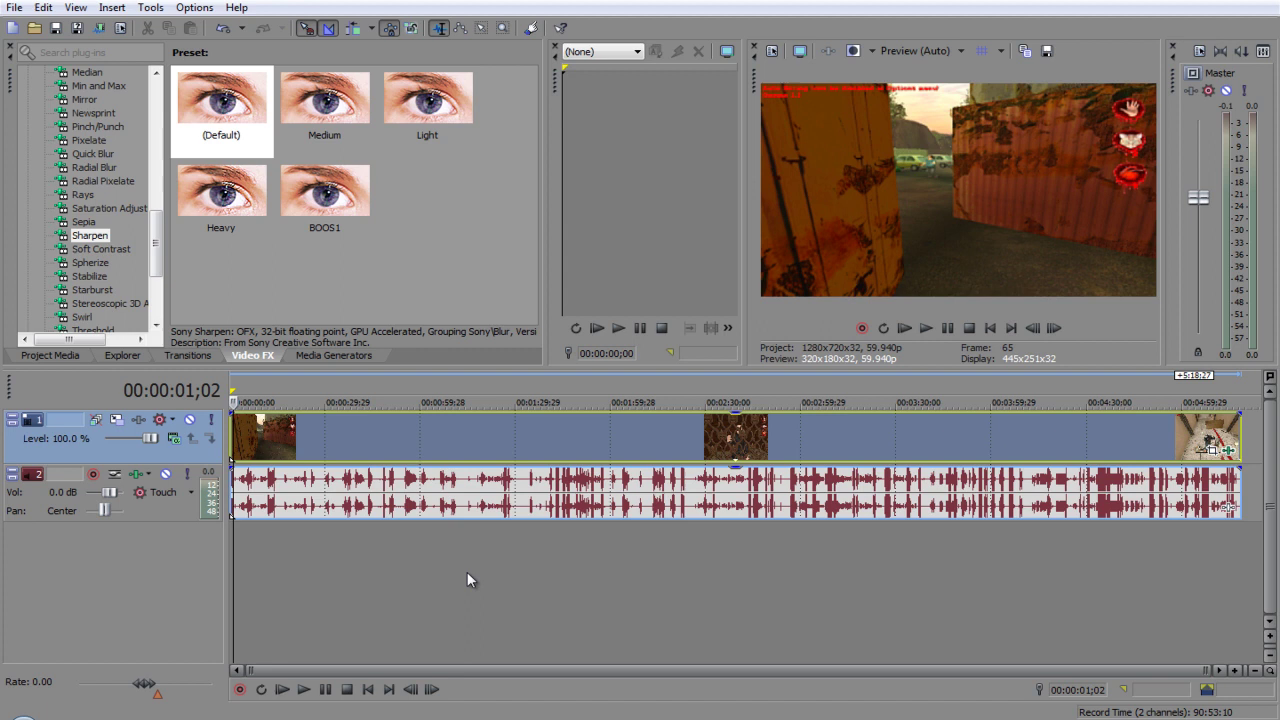
left_click(14, 7)
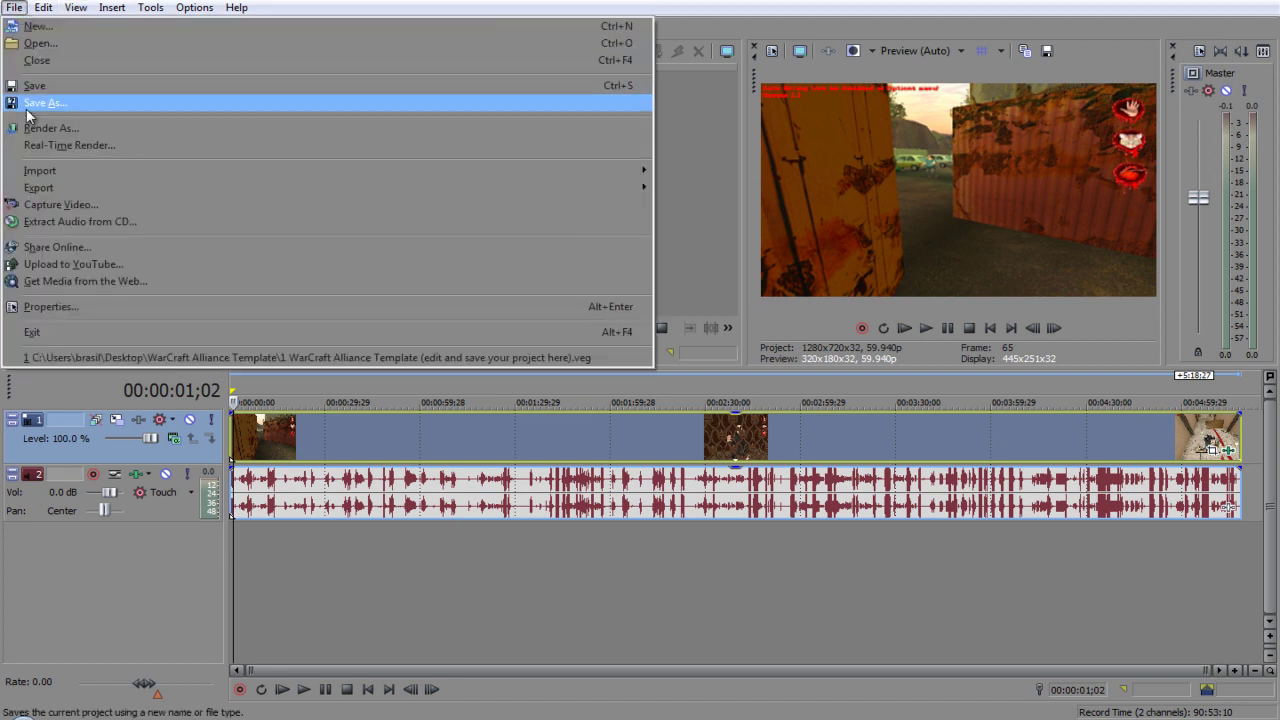
left_click(382, 557)
Return the playhead to 00:00:00;00 and remove the loop region so the whole project renders.
key("ctrl+Home")
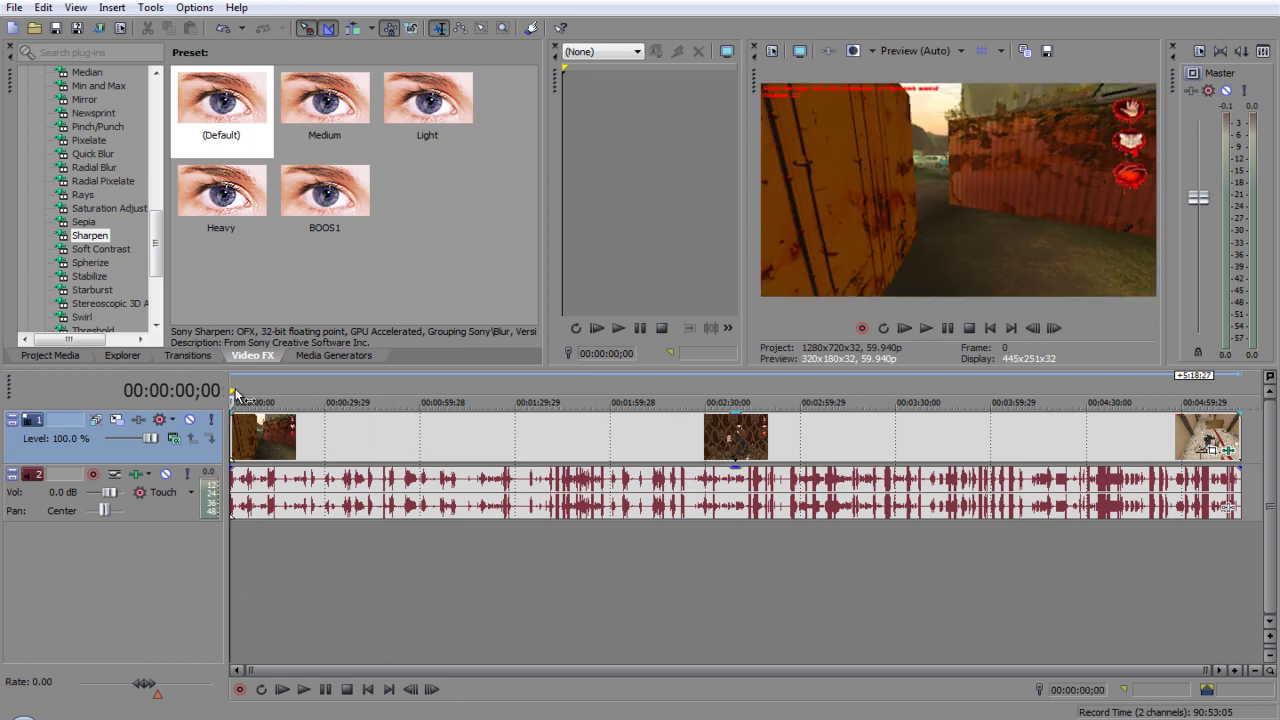
left_click_drag(238, 396, 232, 396)
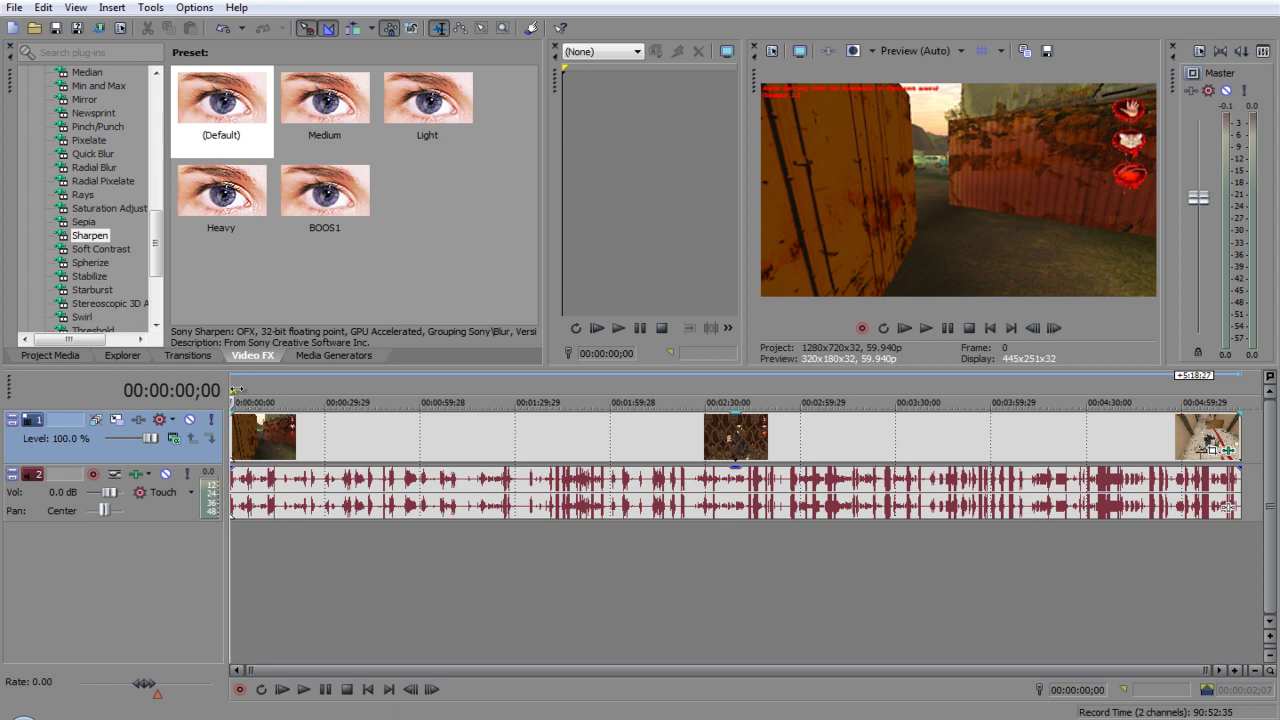
left_click_drag(243, 389, 209, 398)
left_click_drag(303, 388, 180, 402)
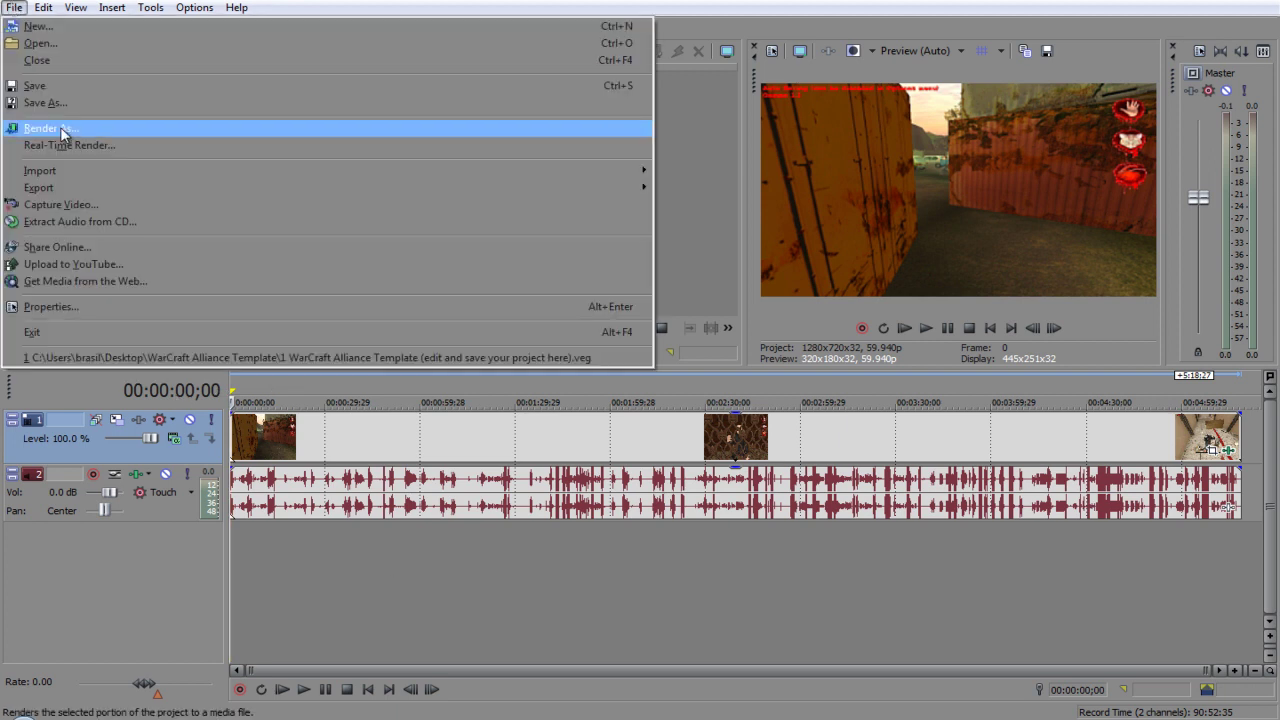
Render As Untitled.wmv in F:\stuff\ with the Windows Media Video V11 'low youtube' template.
left_click(61, 129)
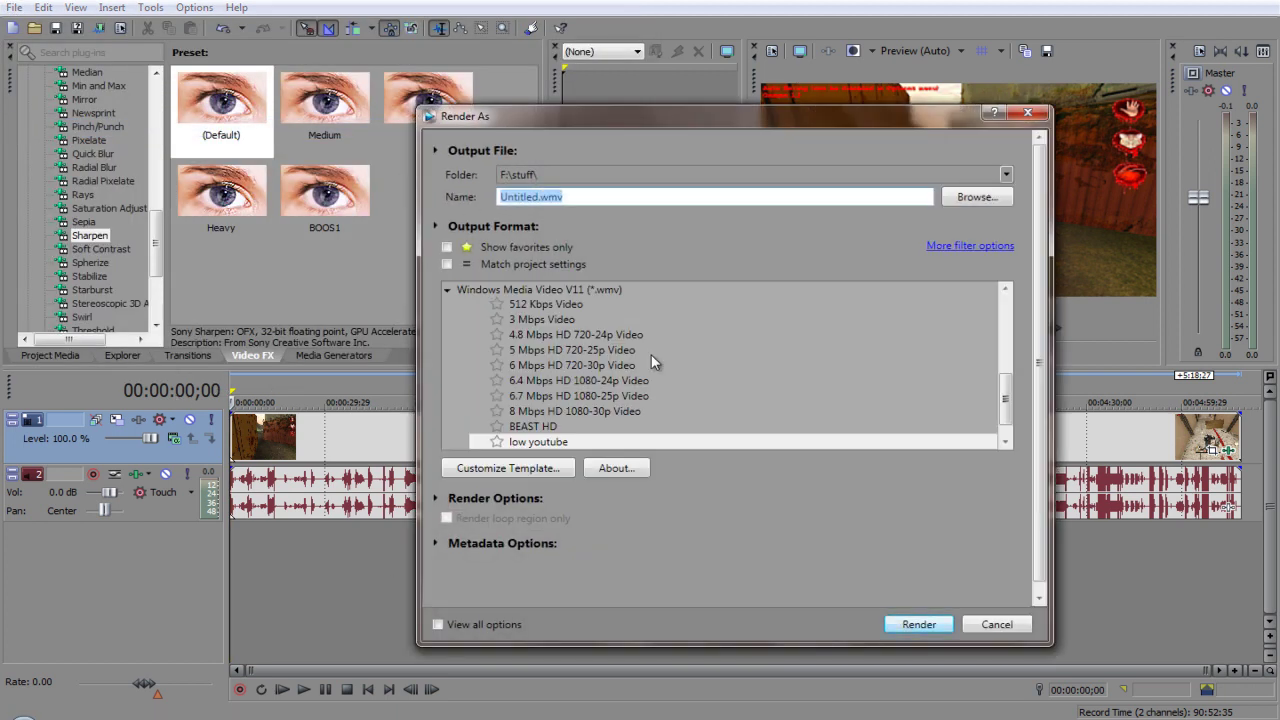
left_click(574, 288)
scroll(680, 335, "up", 2)
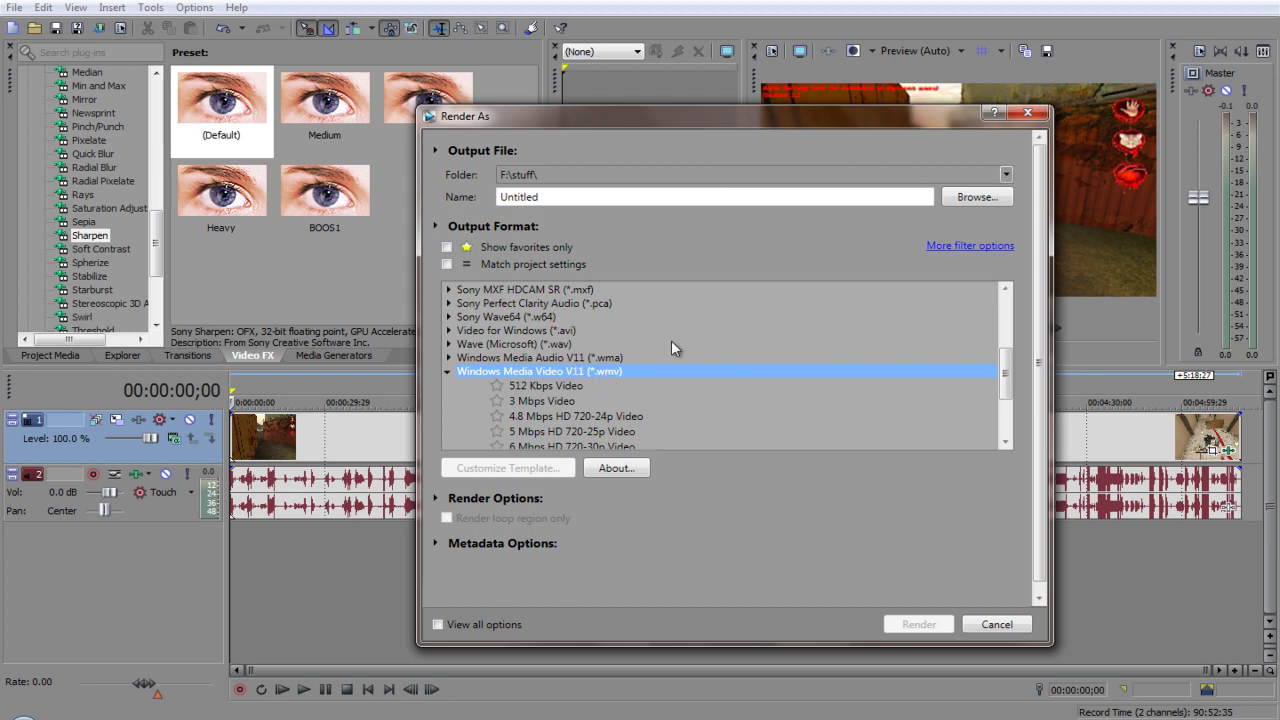
scroll(600, 370, "down", 2)
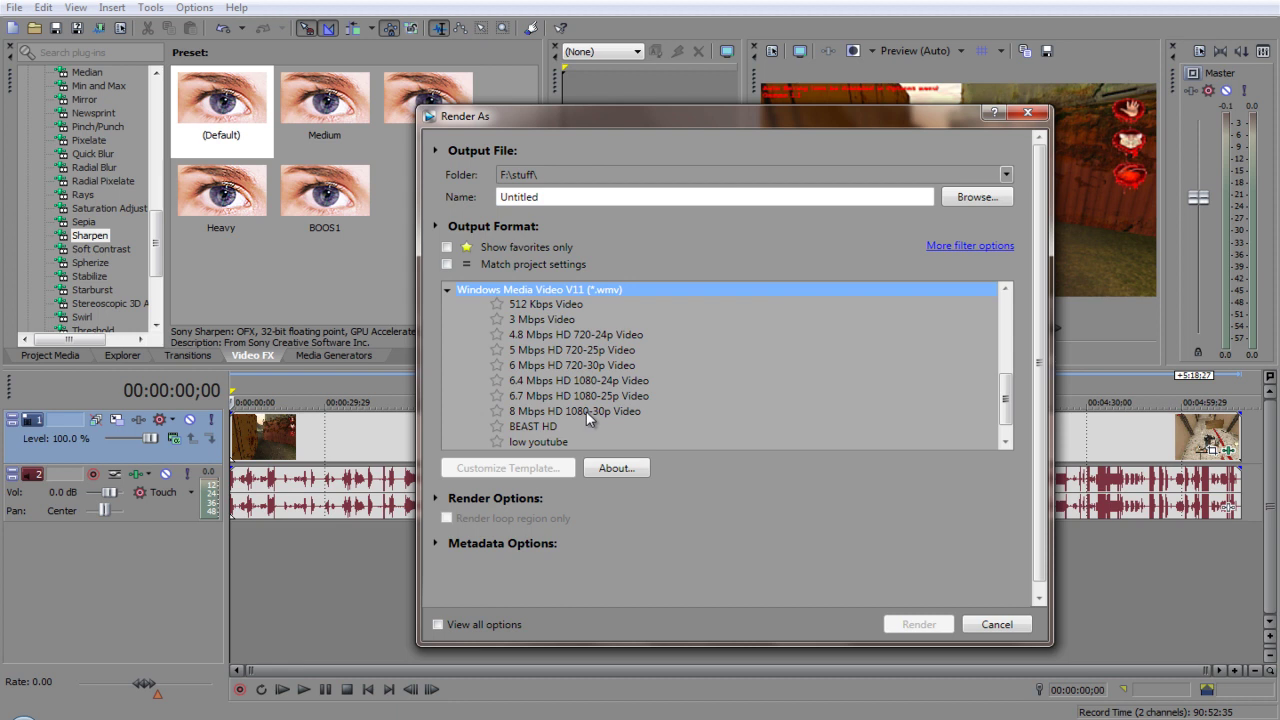
left_click(586, 411)
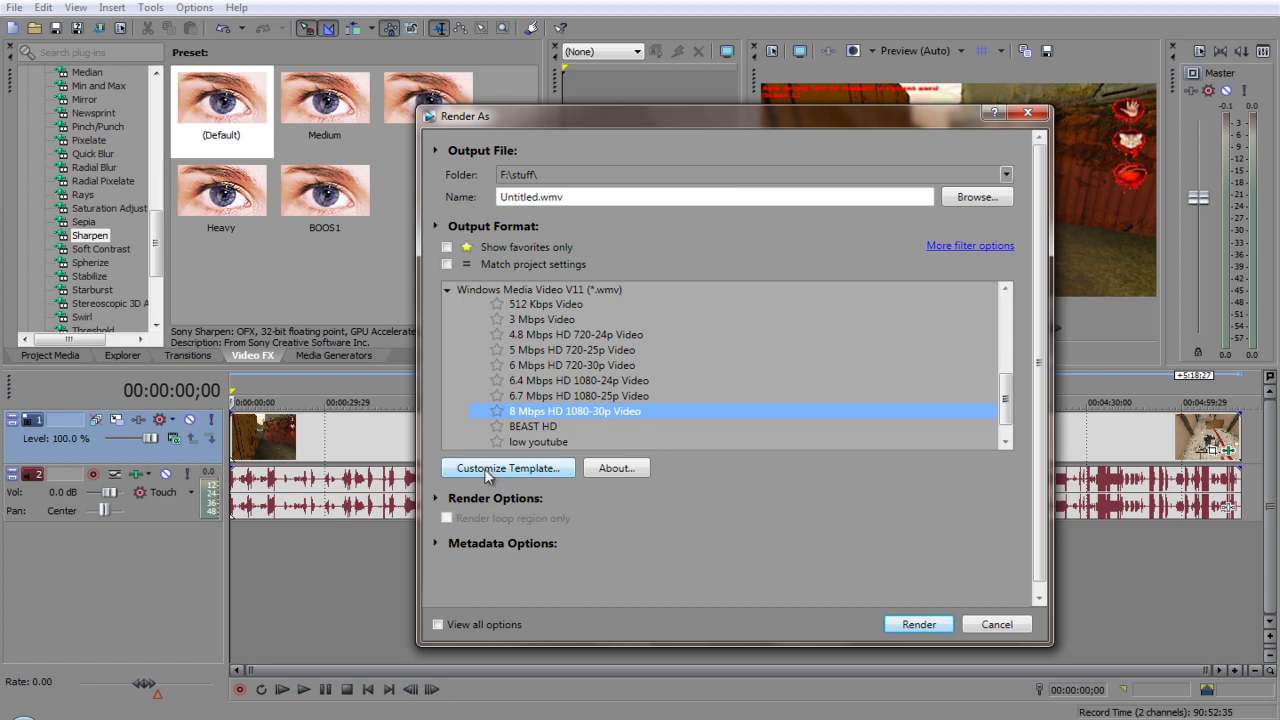
scroll(576, 428, "down", 1)
left_click(563, 415)
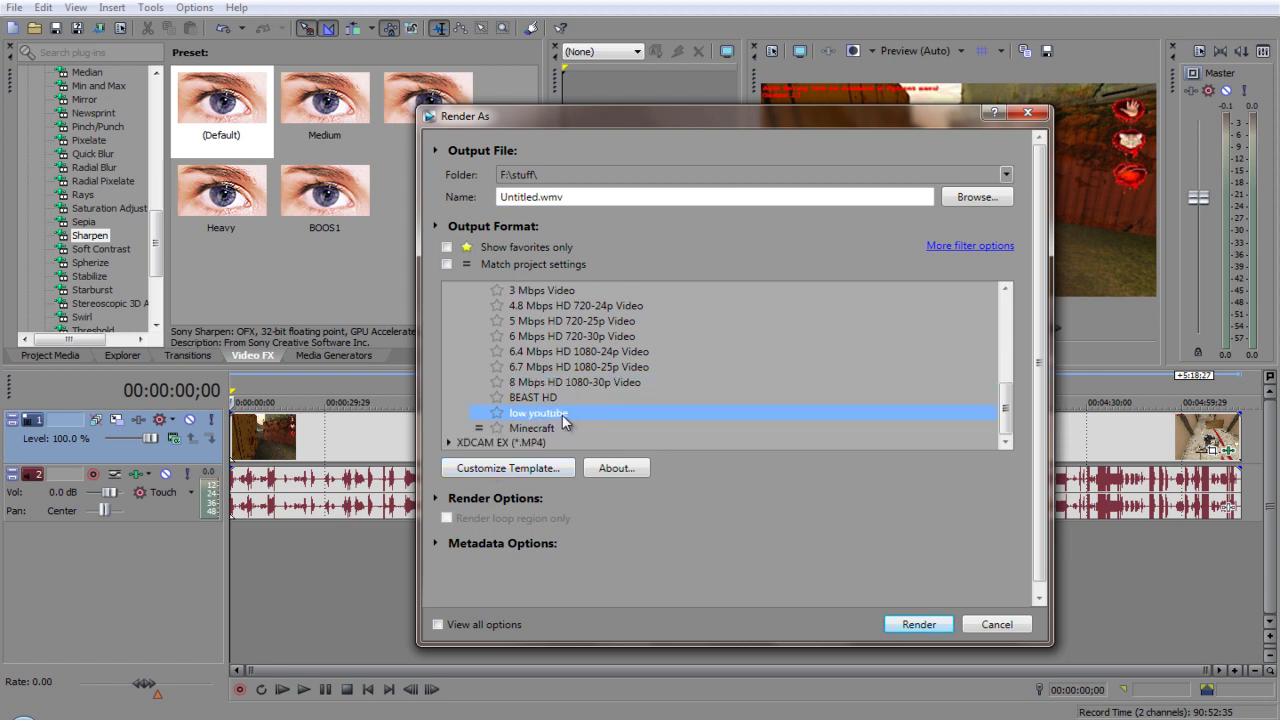
Customize the low youtube template, keeping WMA 9.2 audio at 96 kbps, 44 kHz stereo CBR.
left_click(550, 468)
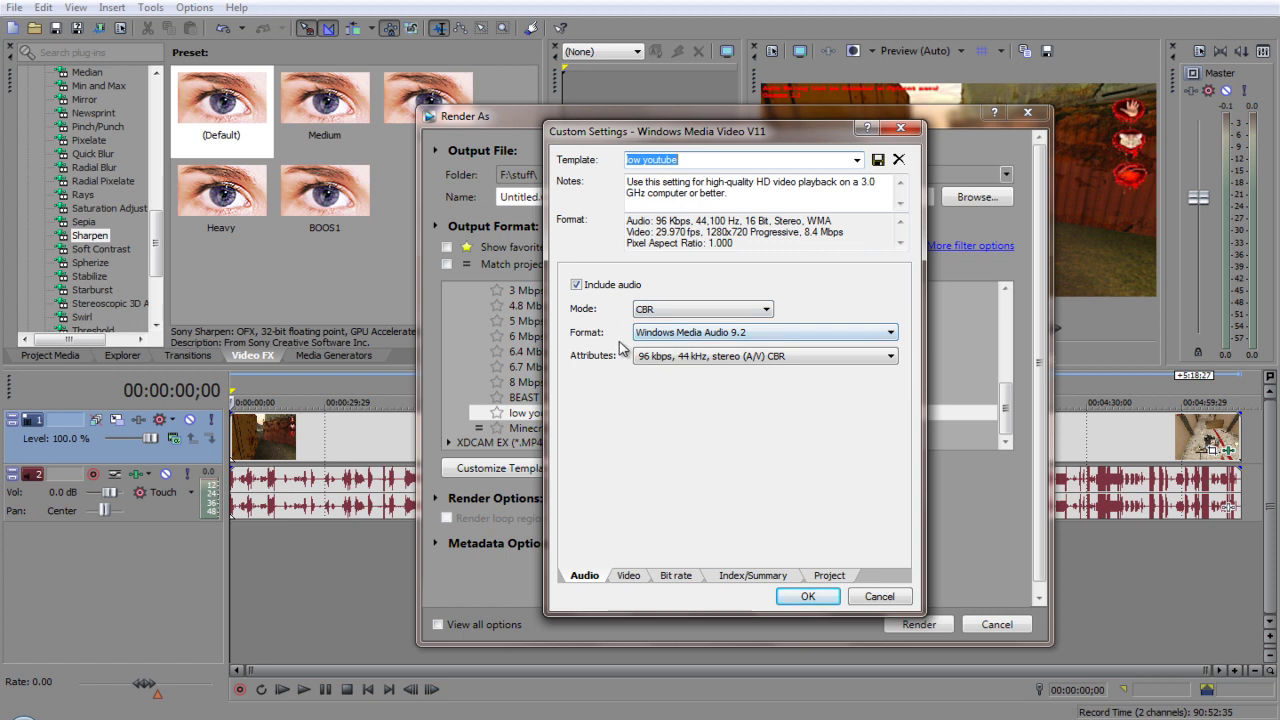
left_click(680, 340)
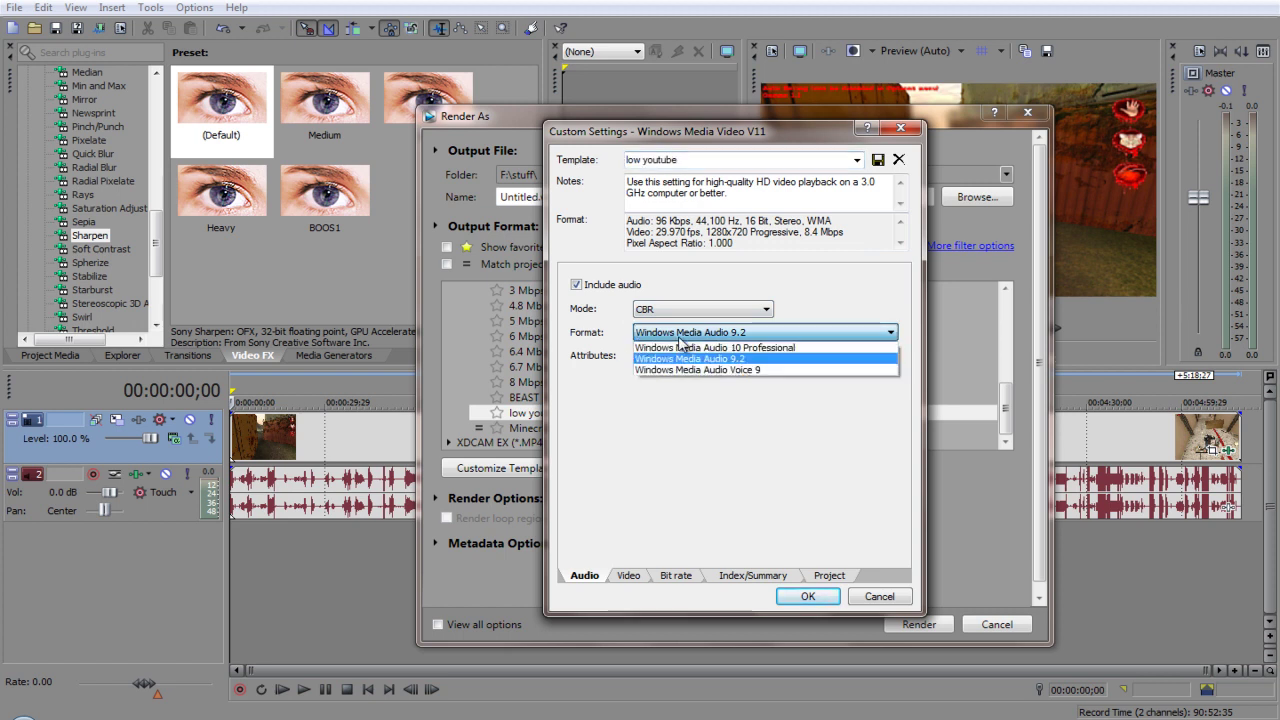
left_click(708, 345)
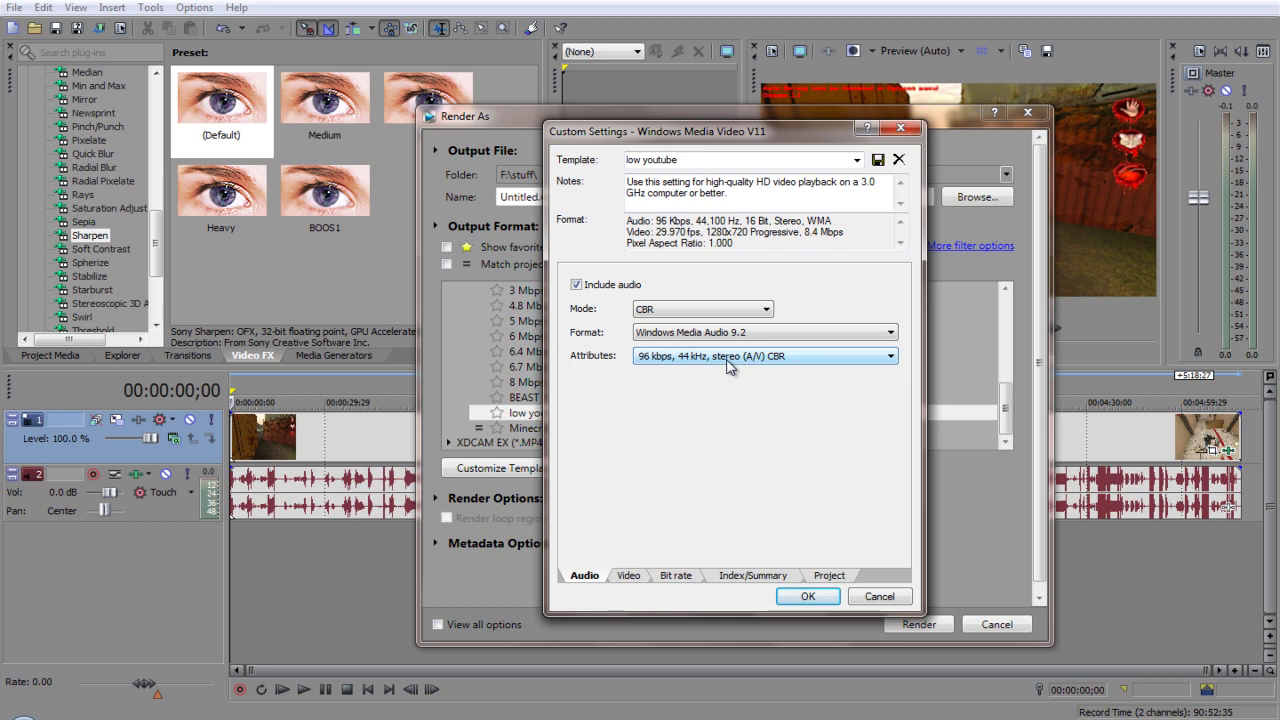
left_click(727, 362)
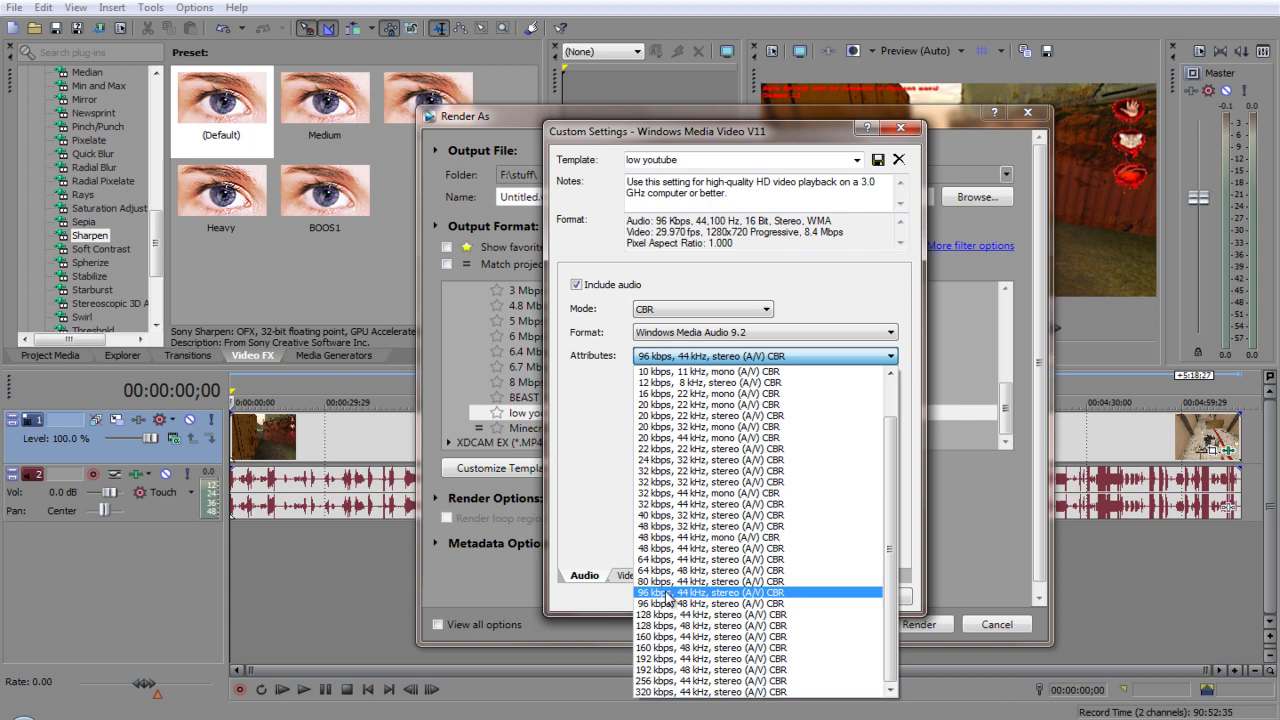
left_click(667, 593)
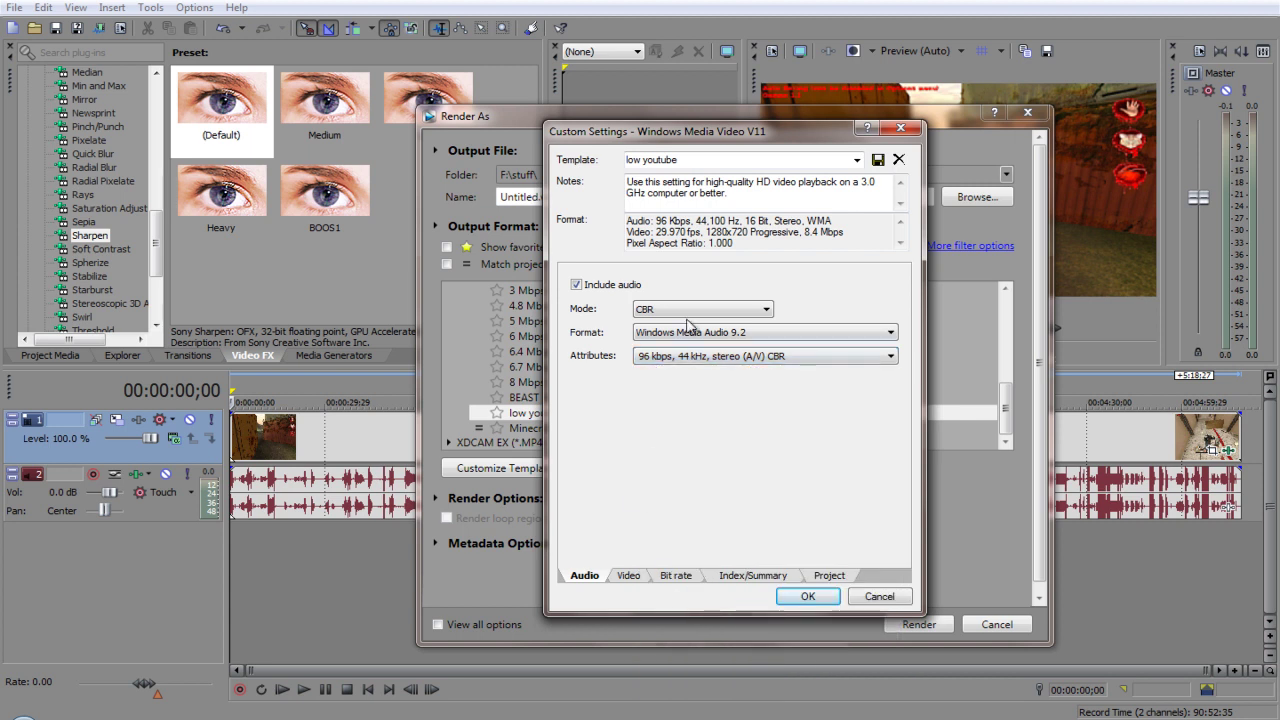
On the Video tab, keep 1280x720 output at the 29.970 (NTSC) frame rate.
left_click(628, 576)
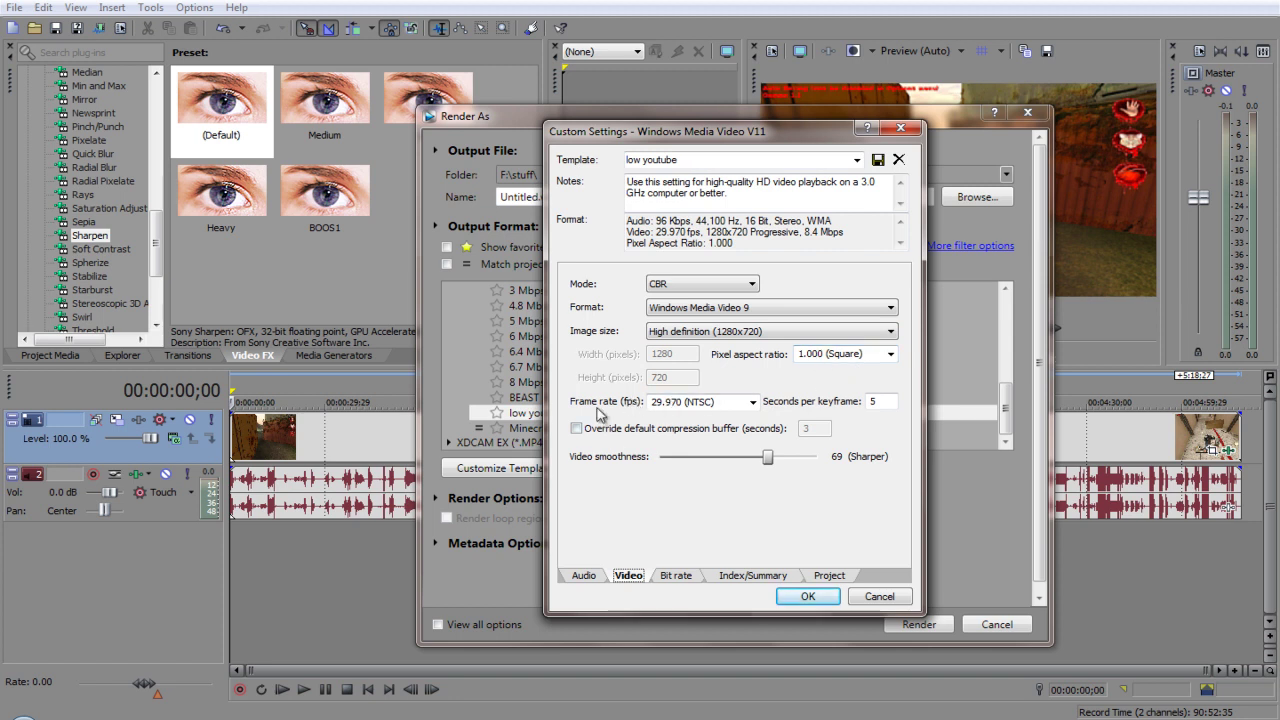
left_click(752, 402)
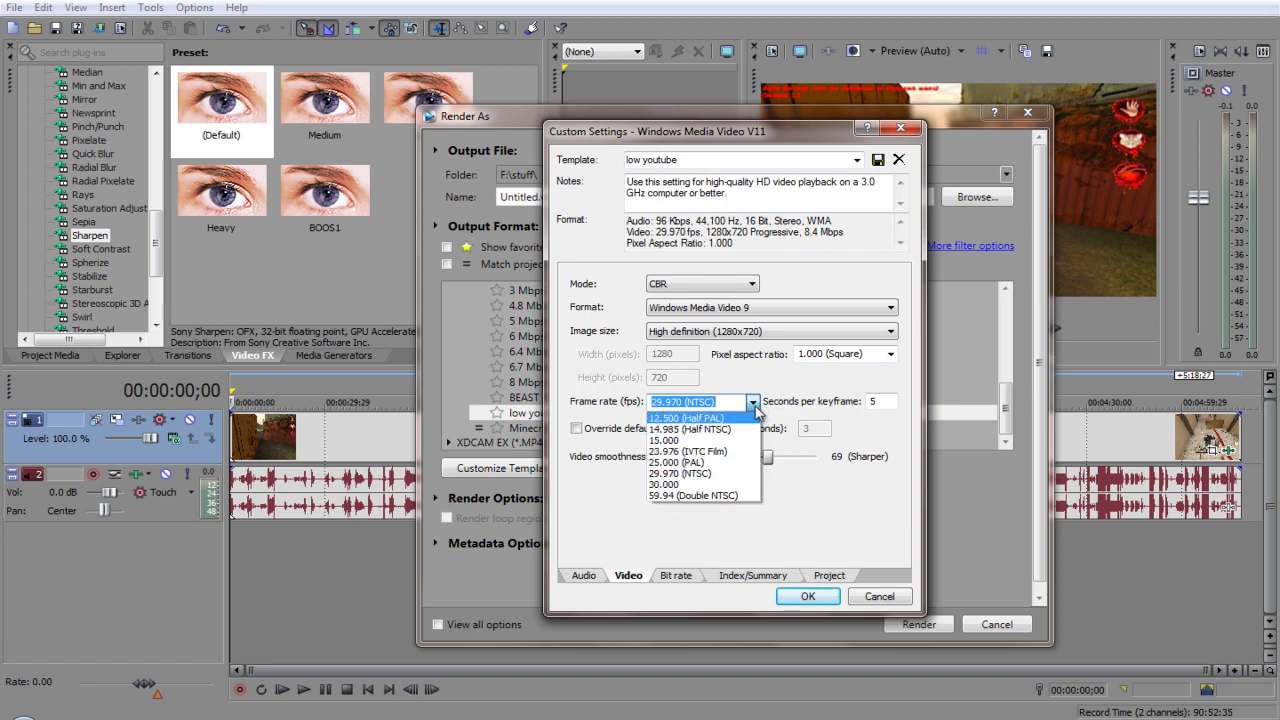
left_click(756, 406)
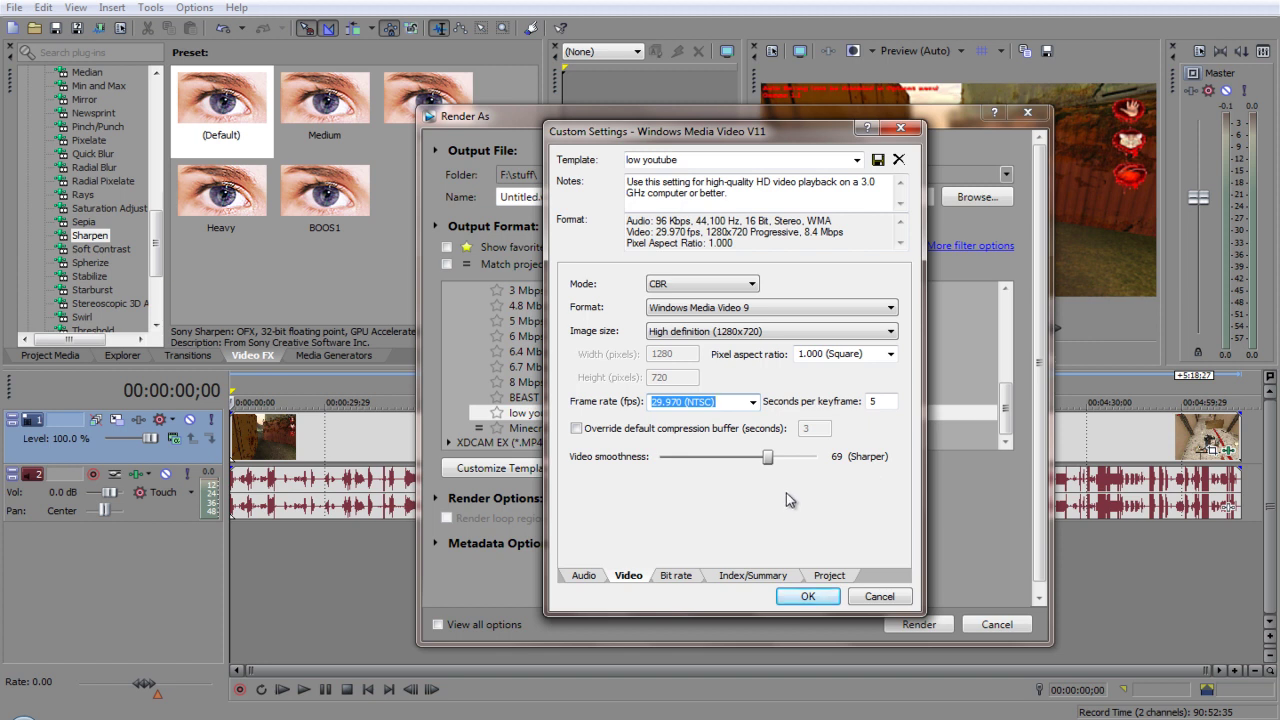
Review the Bit rate tab's single Internet/LAN target of 2.65 M.
left_click(677, 577)
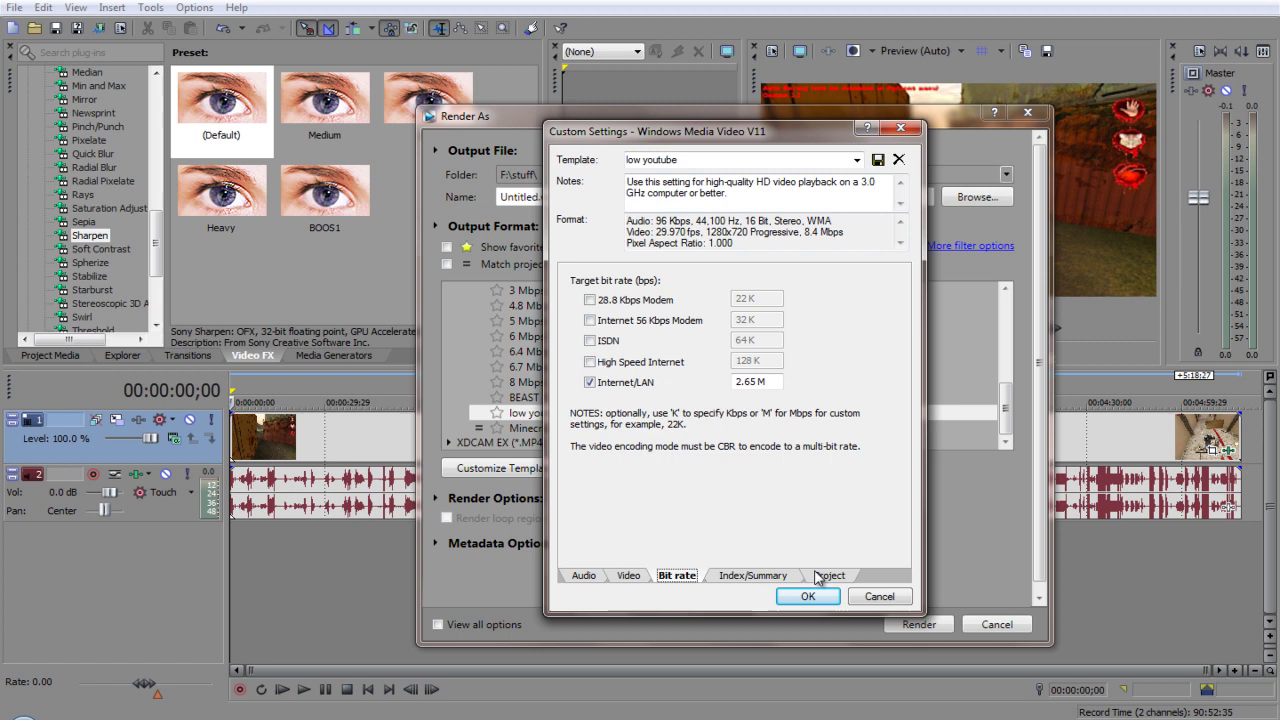
Check Index/Summary, then leave Project video rendering quality at Use Project Settings.
left_click(752, 575)
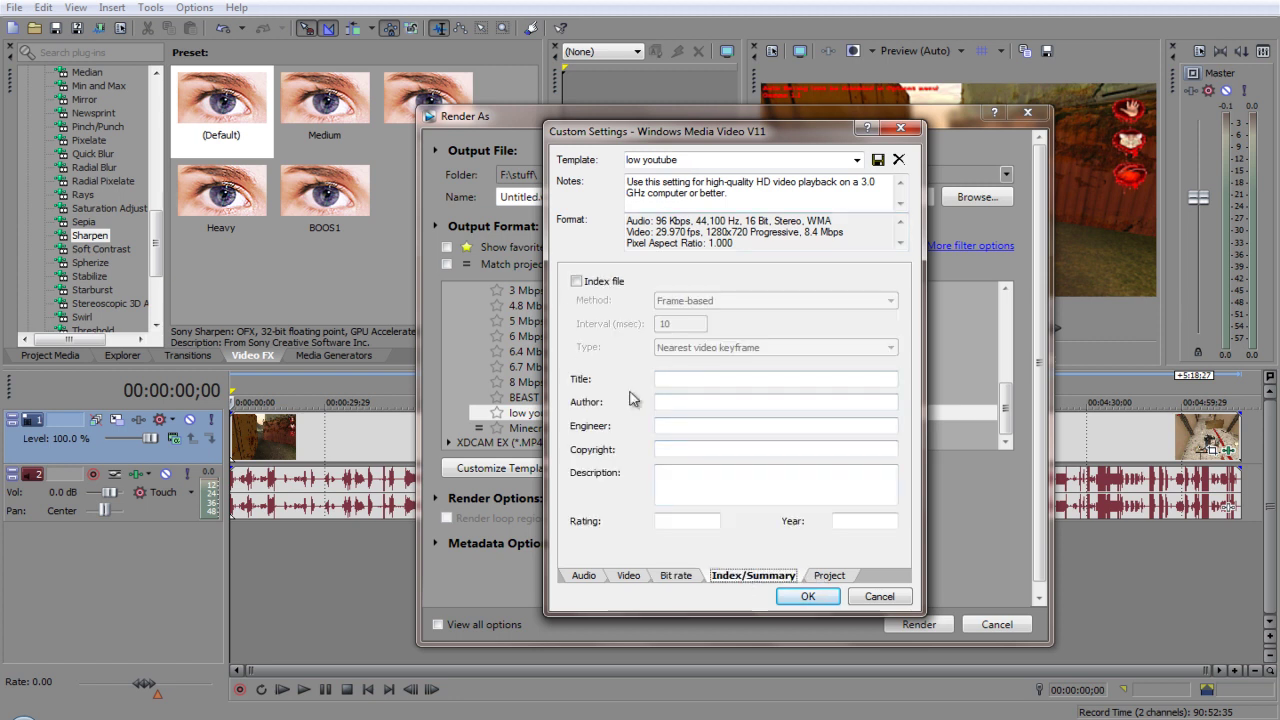
left_click(829, 576)
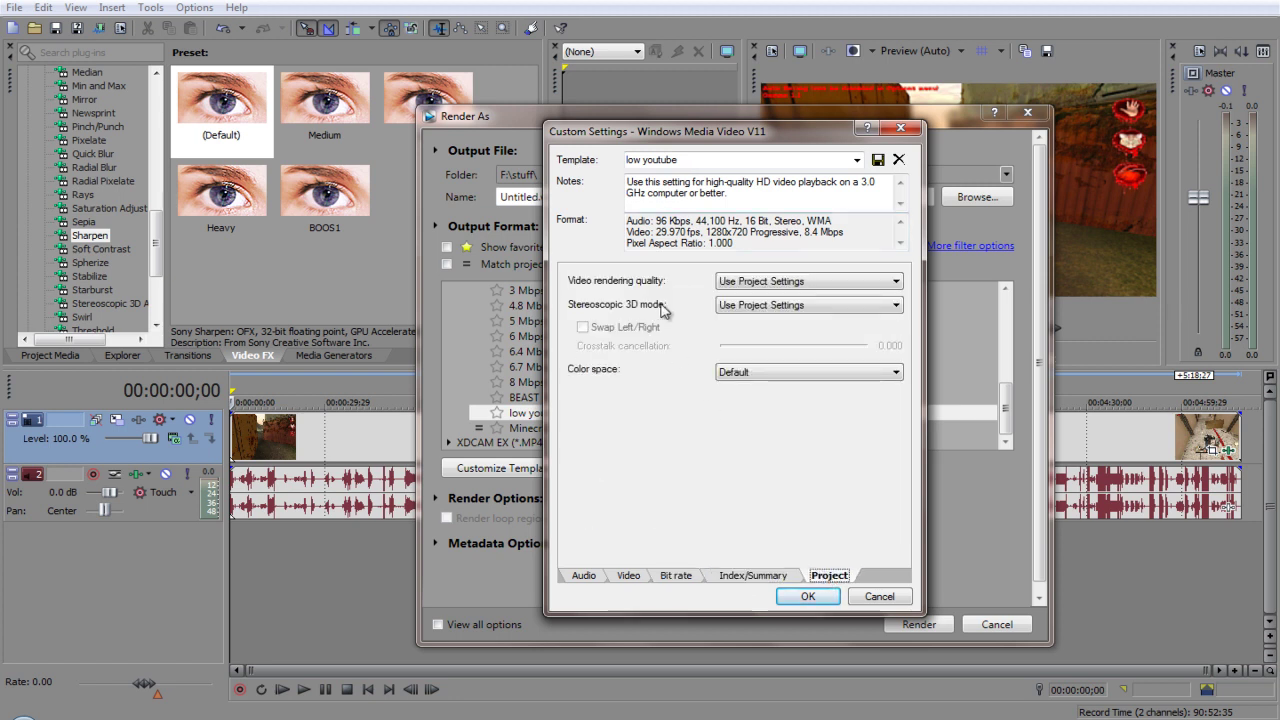
left_click(756, 281)
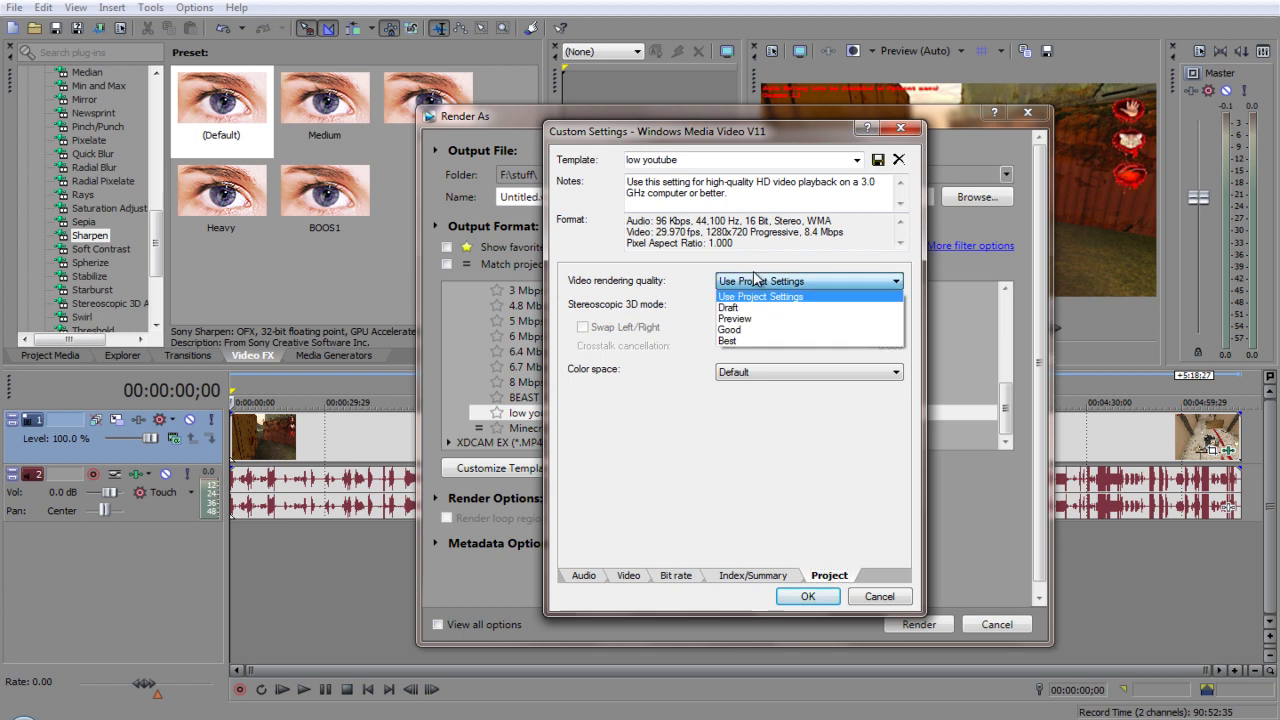
left_click(752, 283)
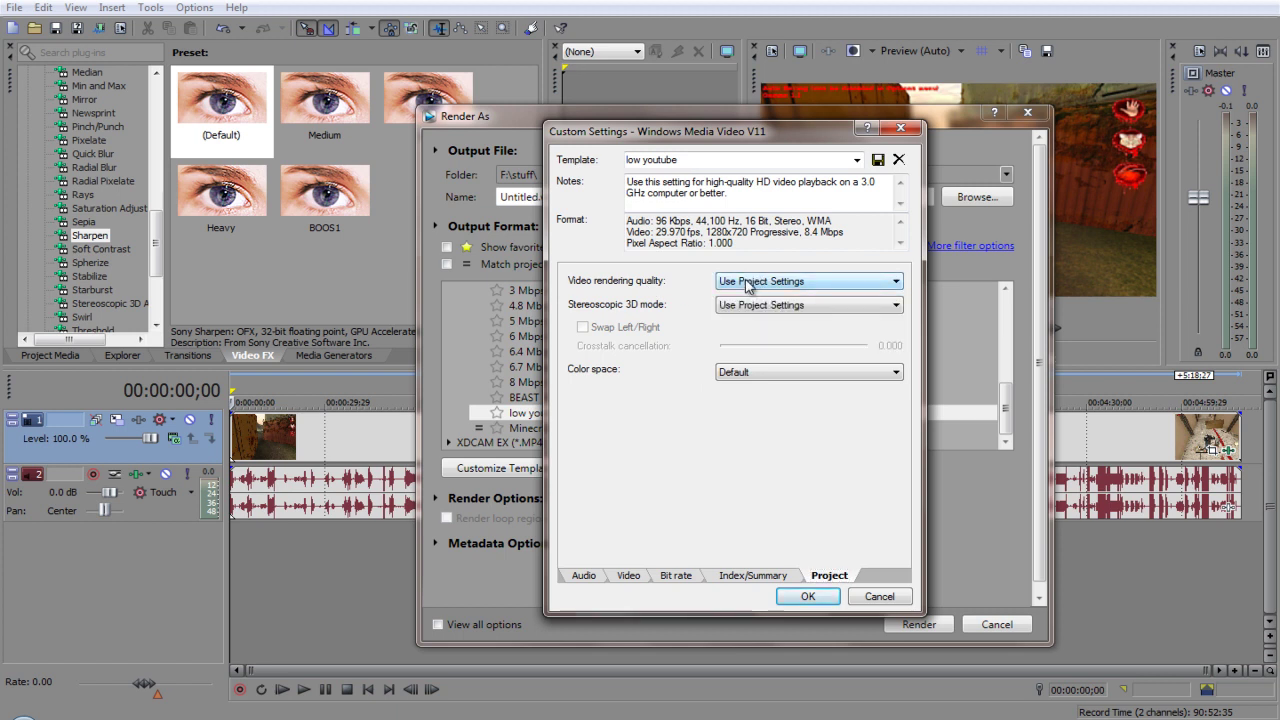
left_click(746, 282)
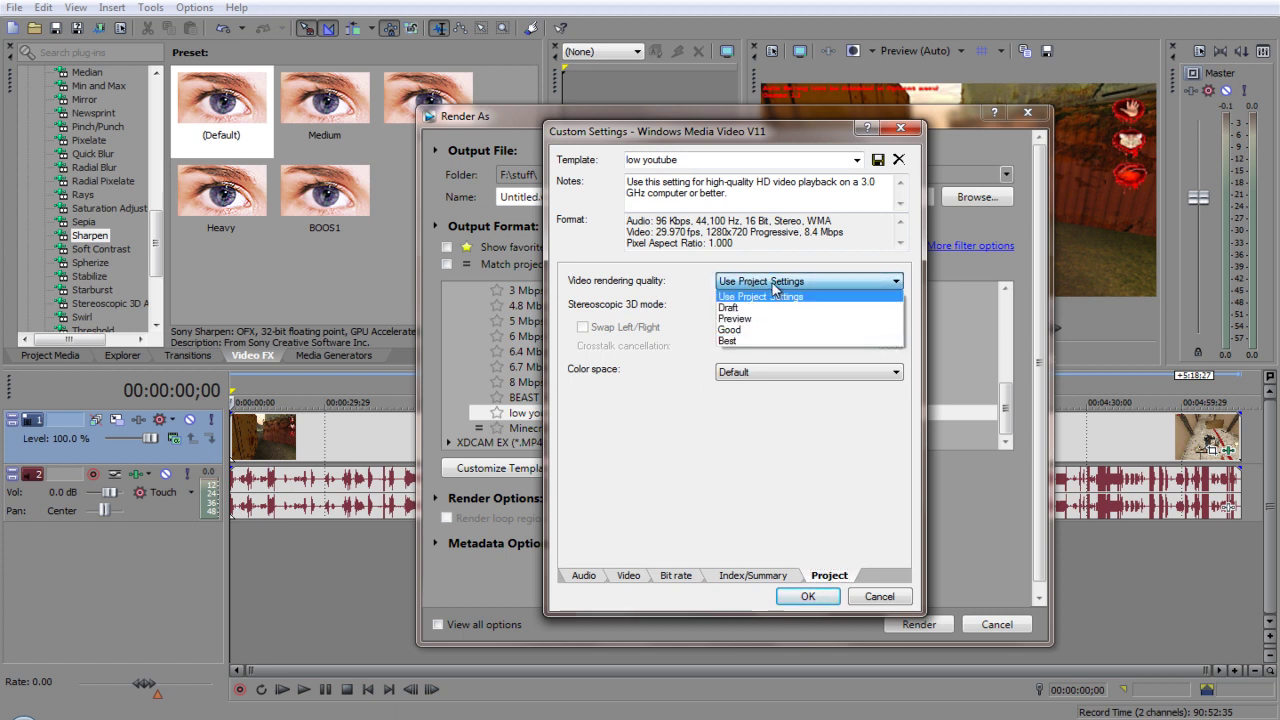
left_click(772, 283)
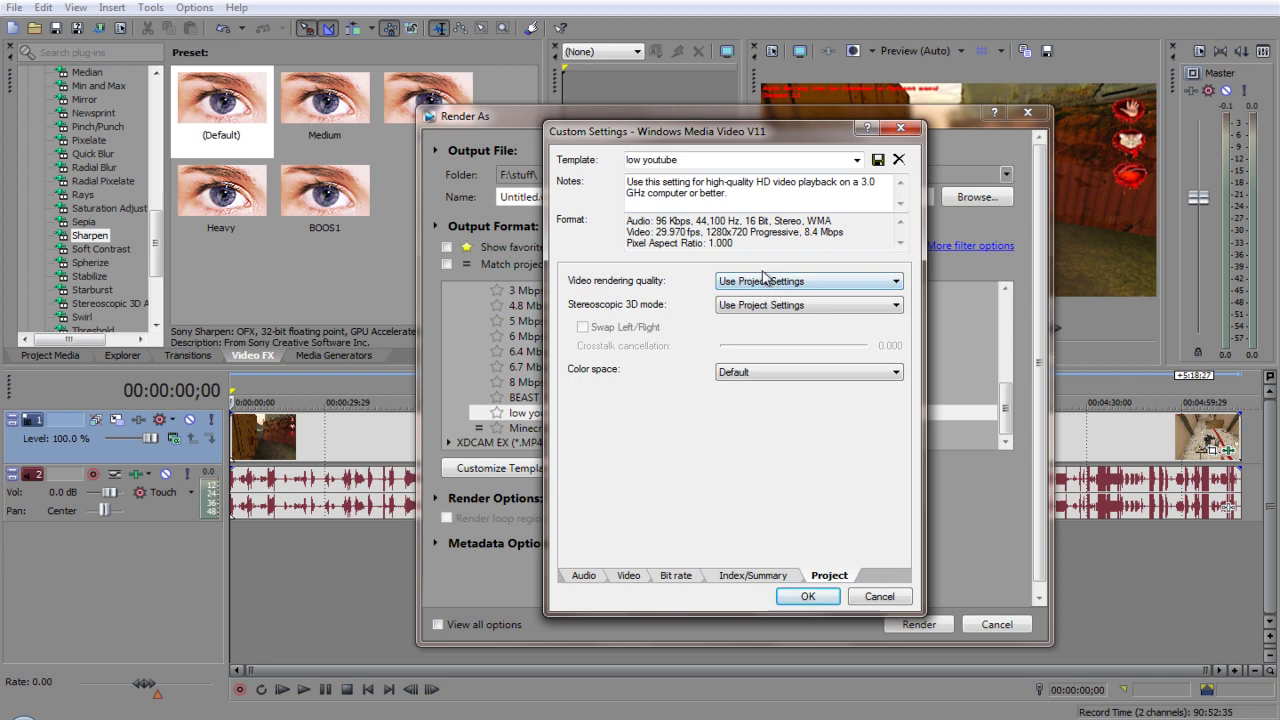
left_click(745, 286)
left_click(755, 293)
left_click(826, 281)
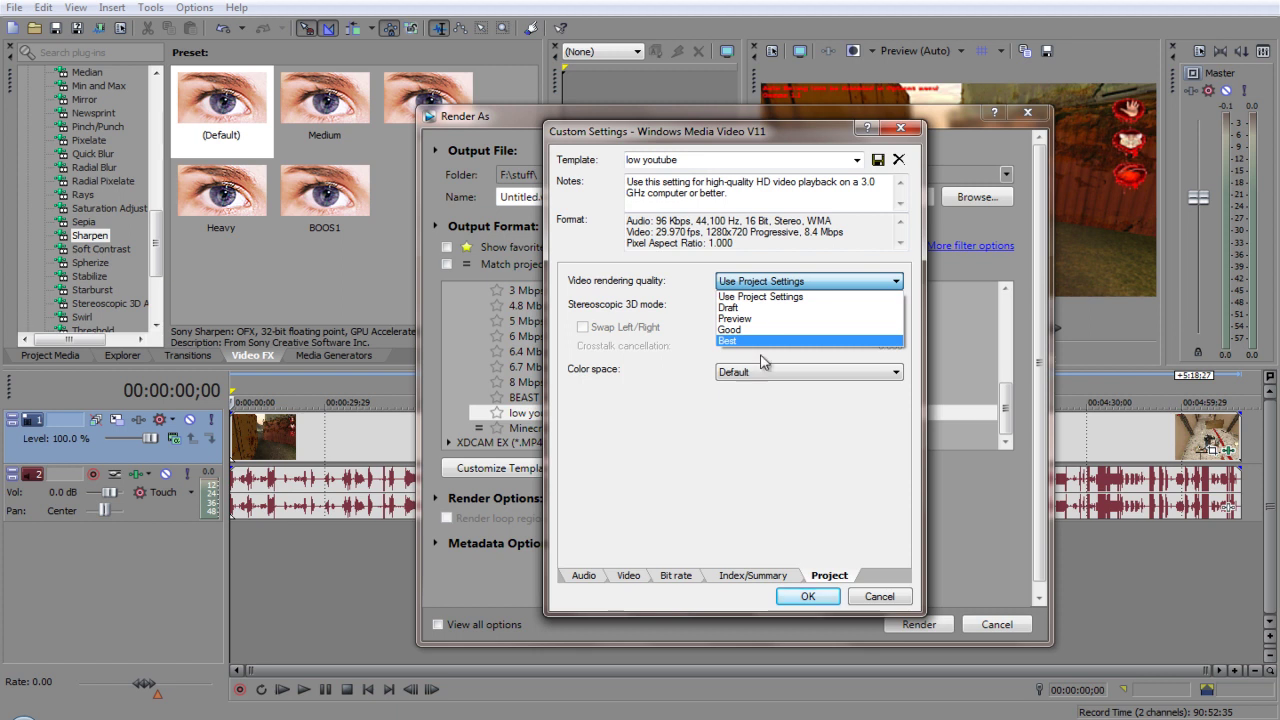
left_click(808, 283)
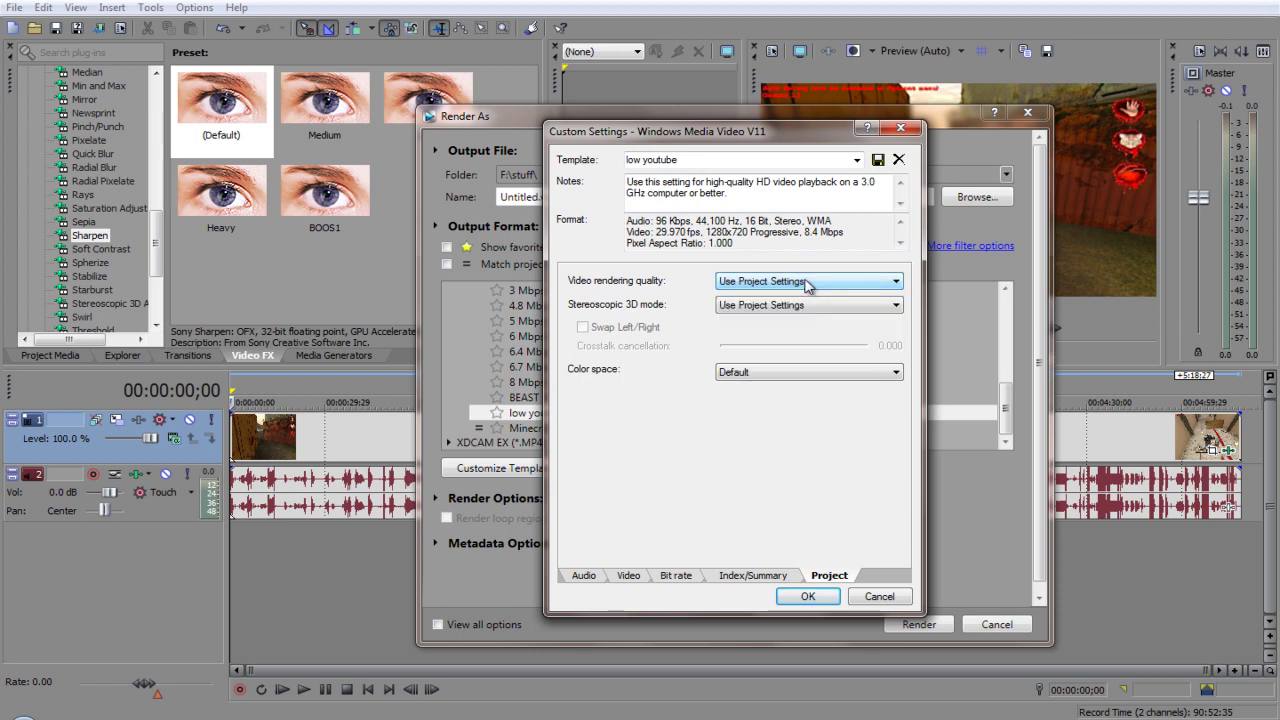
Leave the low youtube template's custom settings and start the render.
left_click(723, 158)
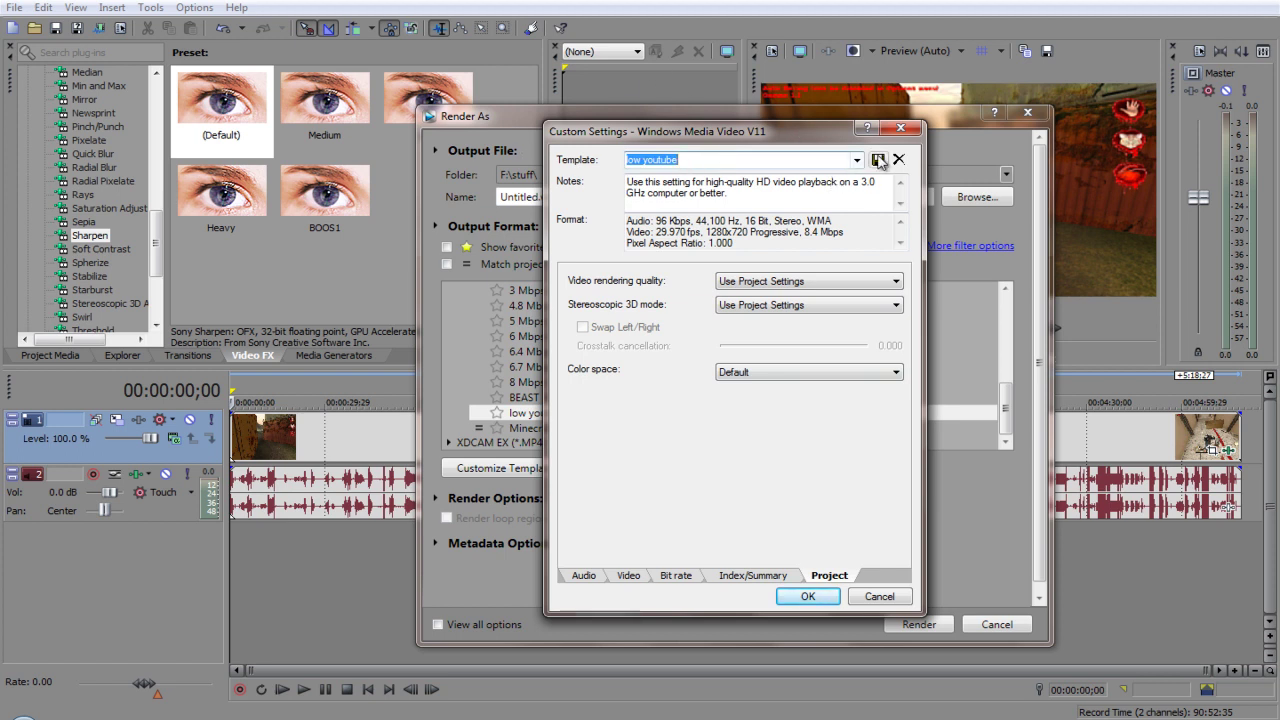
left_click(900, 128)
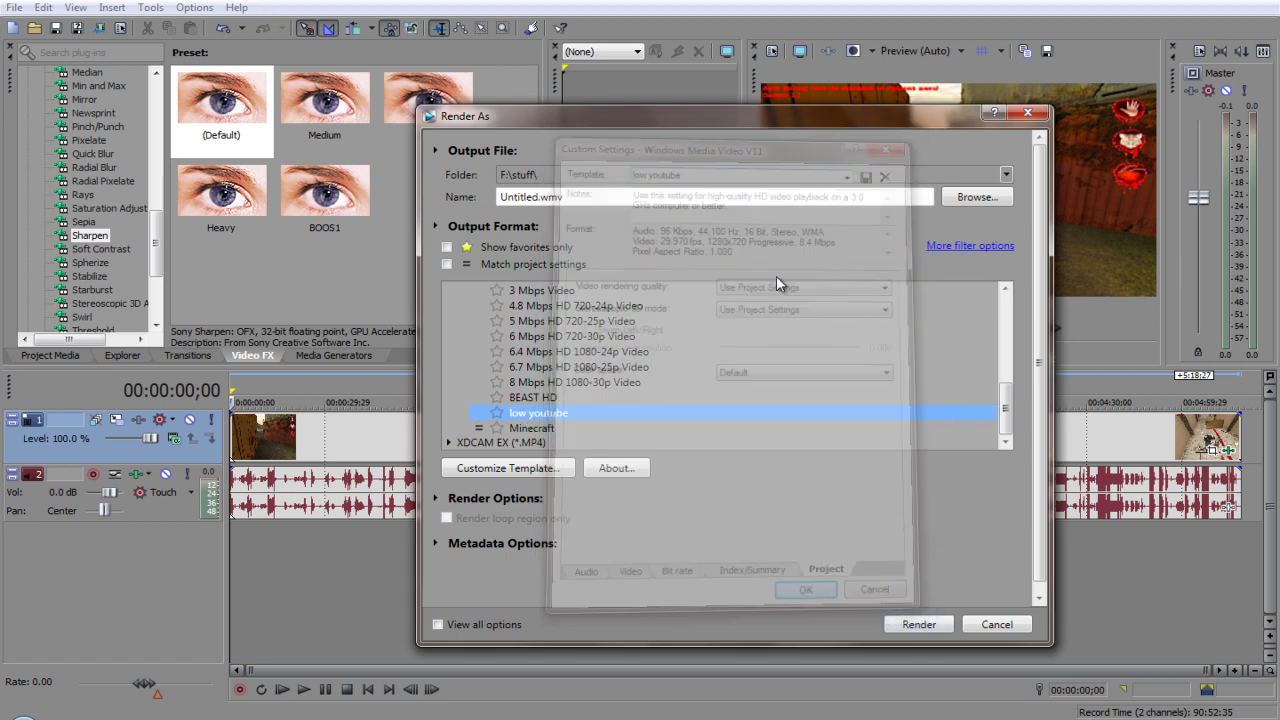
left_click(897, 630)
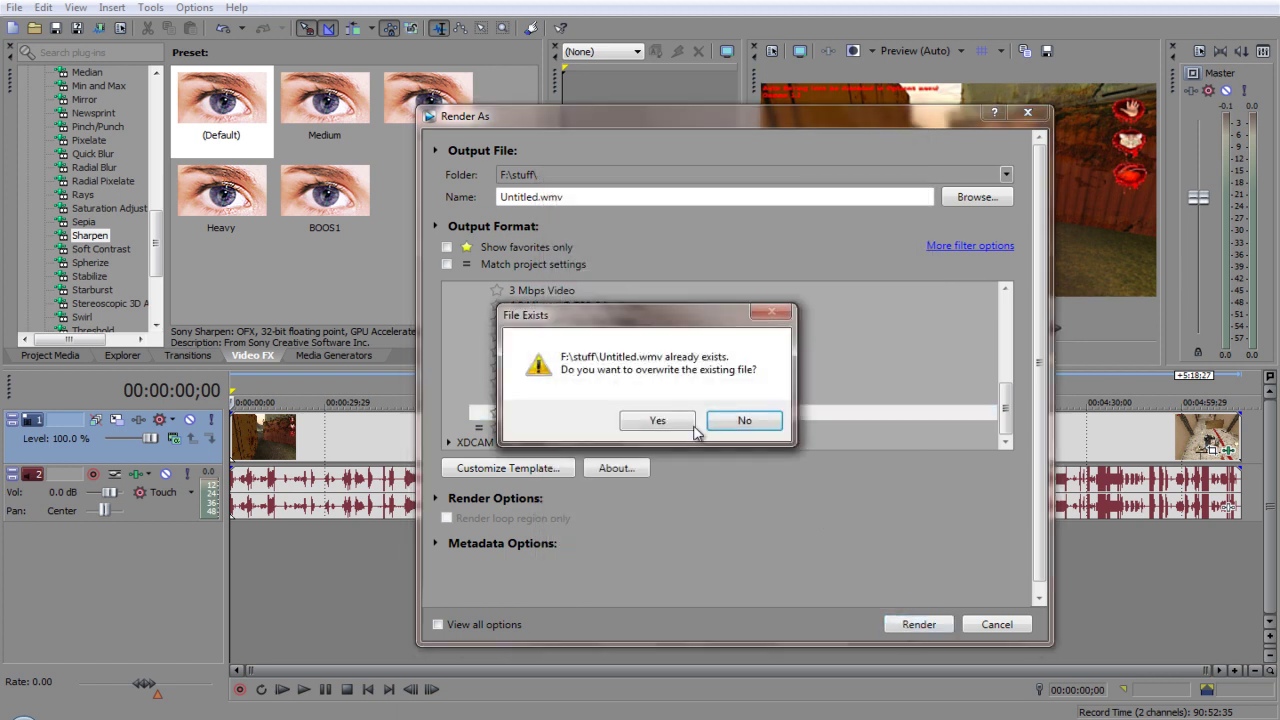
Decline overwriting Untitled.wmv and rename the output to Untitled21112.wmv.
left_click(744, 420)
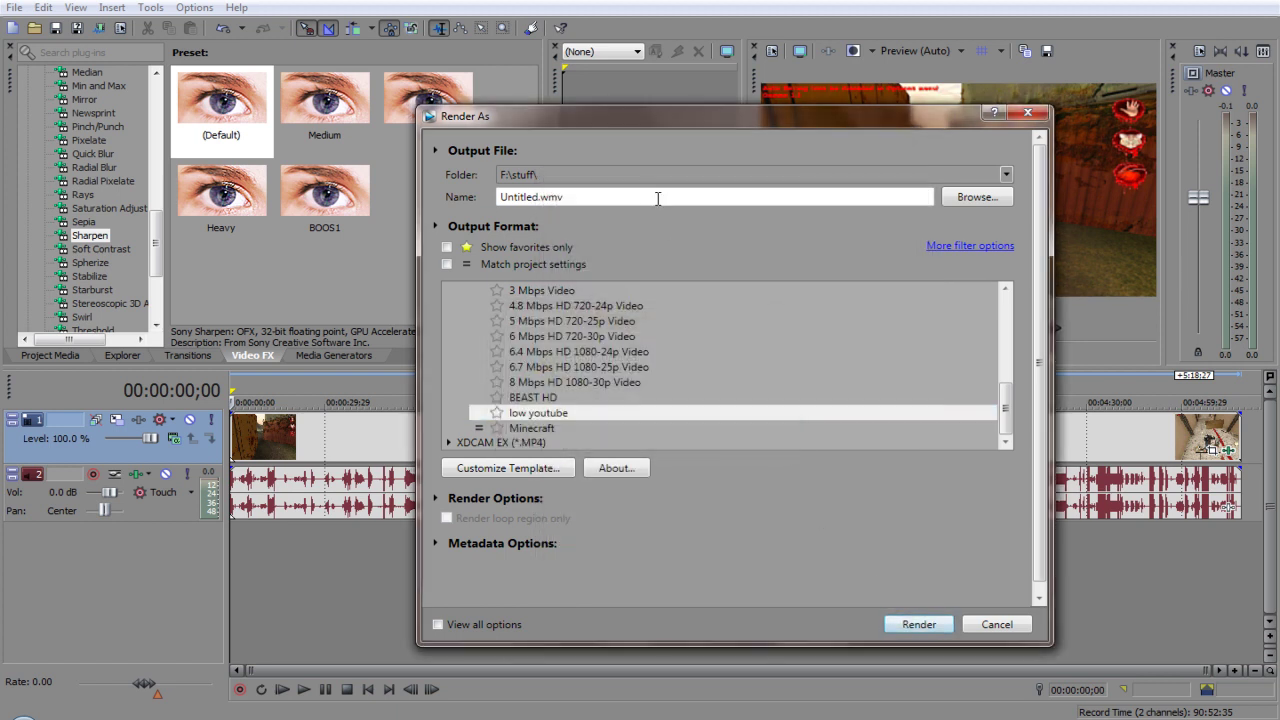
left_click(539, 197)
type("21112")
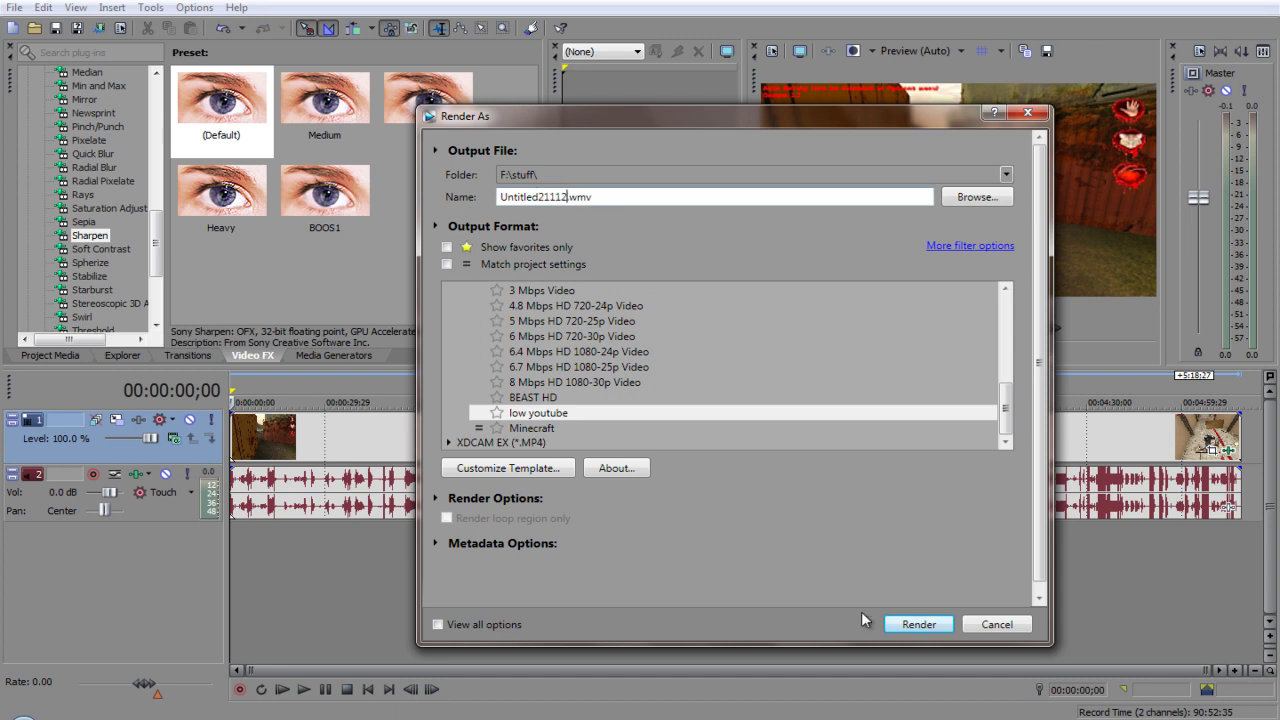
Render Untitled21112.wmv with the customized low youtube template and let progress begin.
left_click(917, 624)
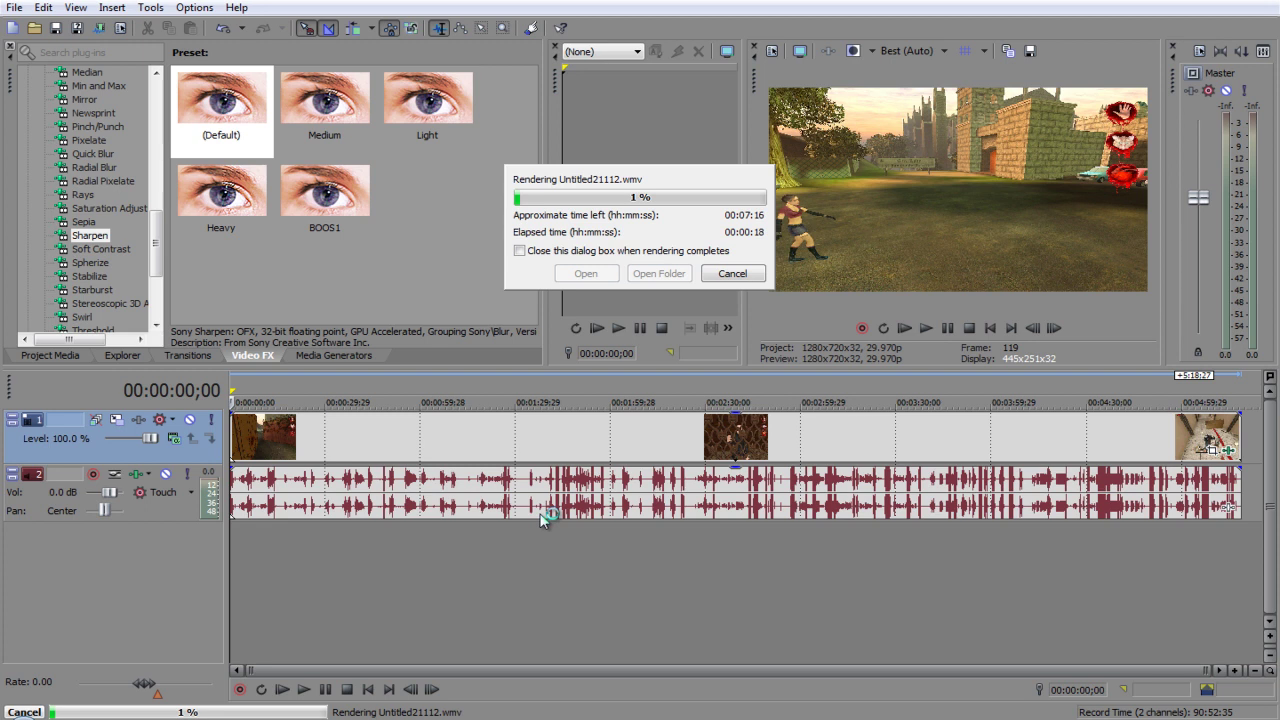
left_click(1147, 718)
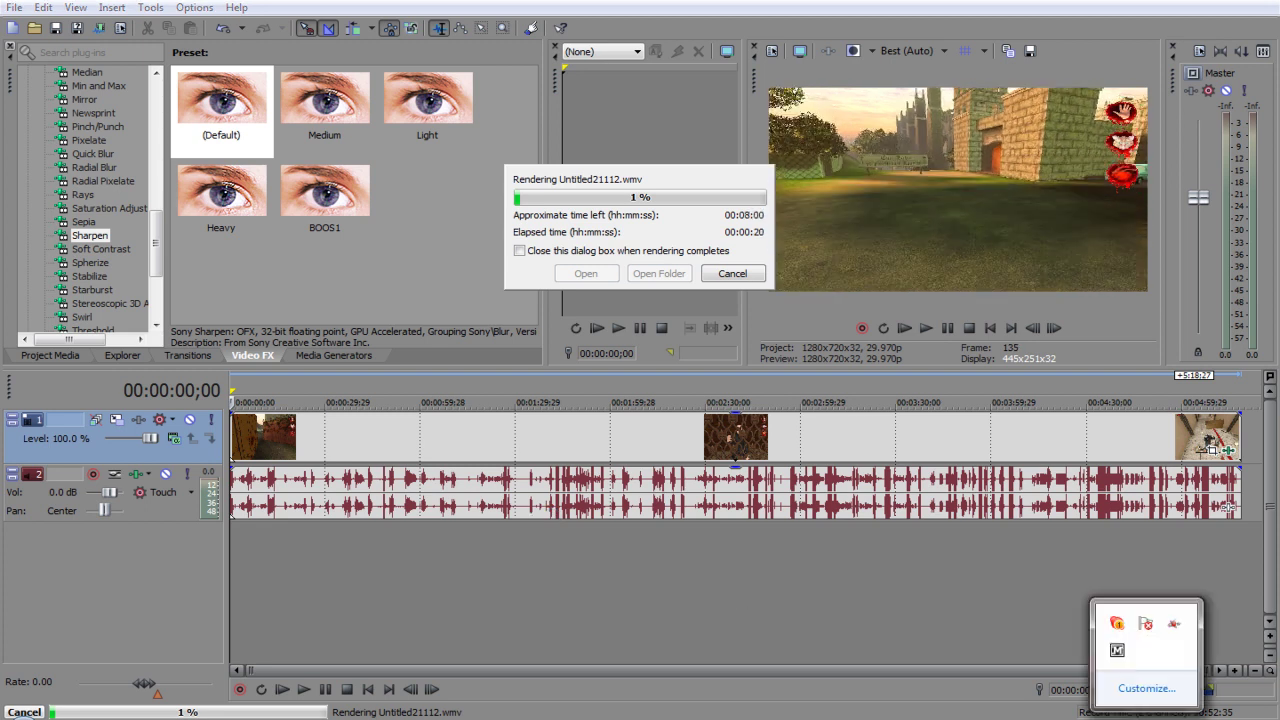